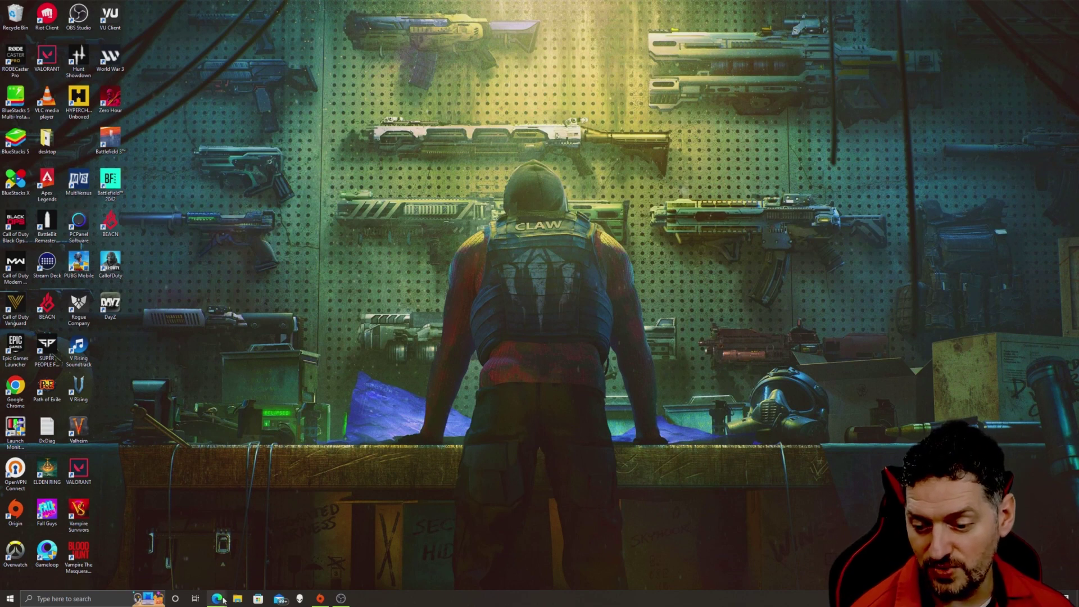
- Bring back the OBS plugin compatibility page in Edge, then minimize Edge to reveal the desktop
mouse_move(224, 600)
left_click(170, 556)
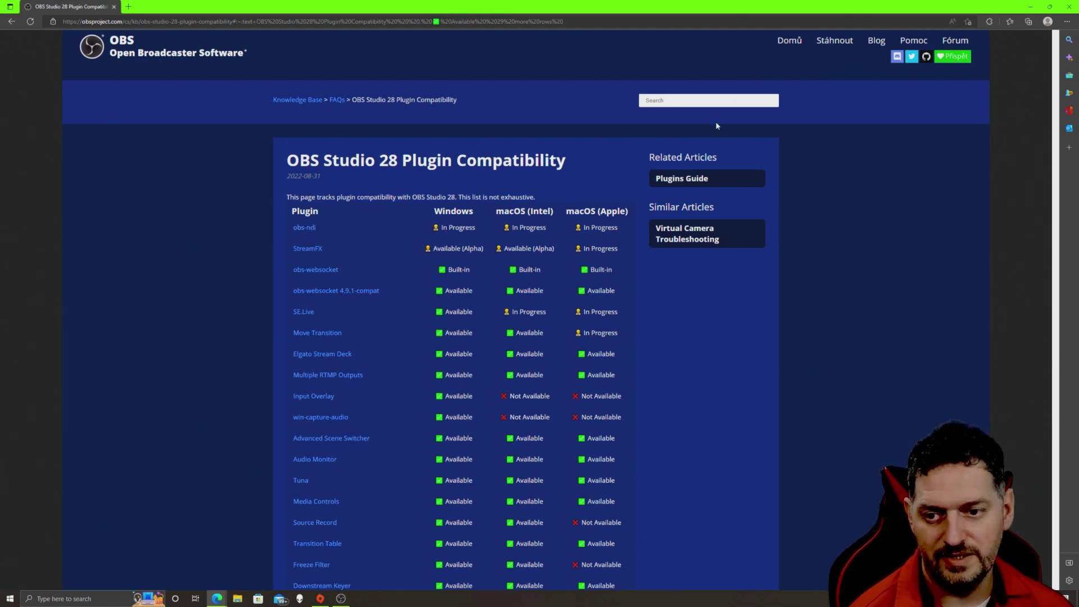
left_click(1030, 7)
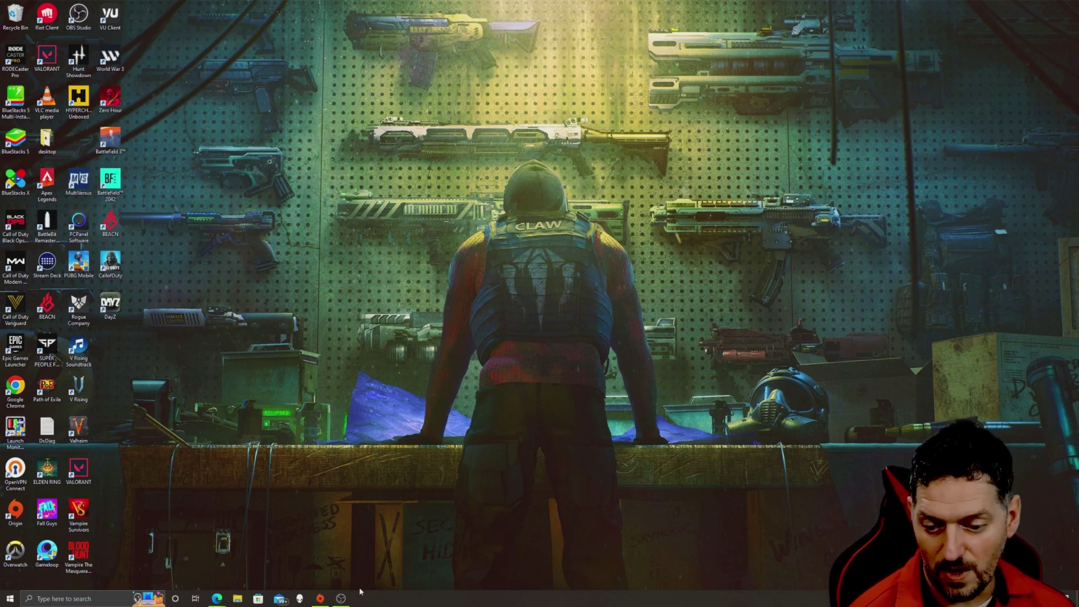
- Restore the OBS Studio window and confirm in Help > About that it is version 27.2.4
mouse_move(347, 600)
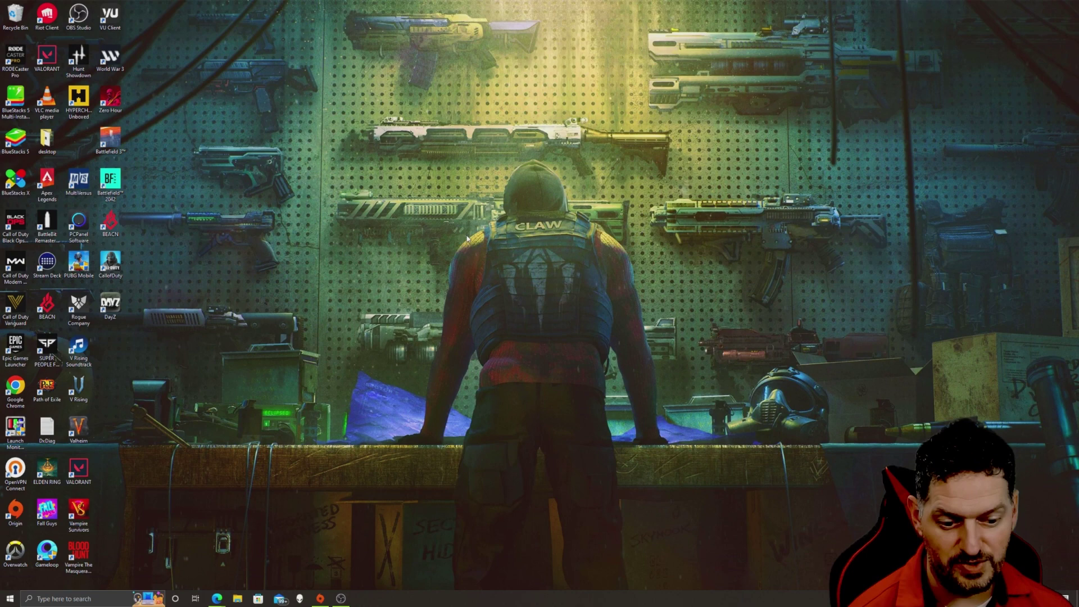
left_click(341, 599)
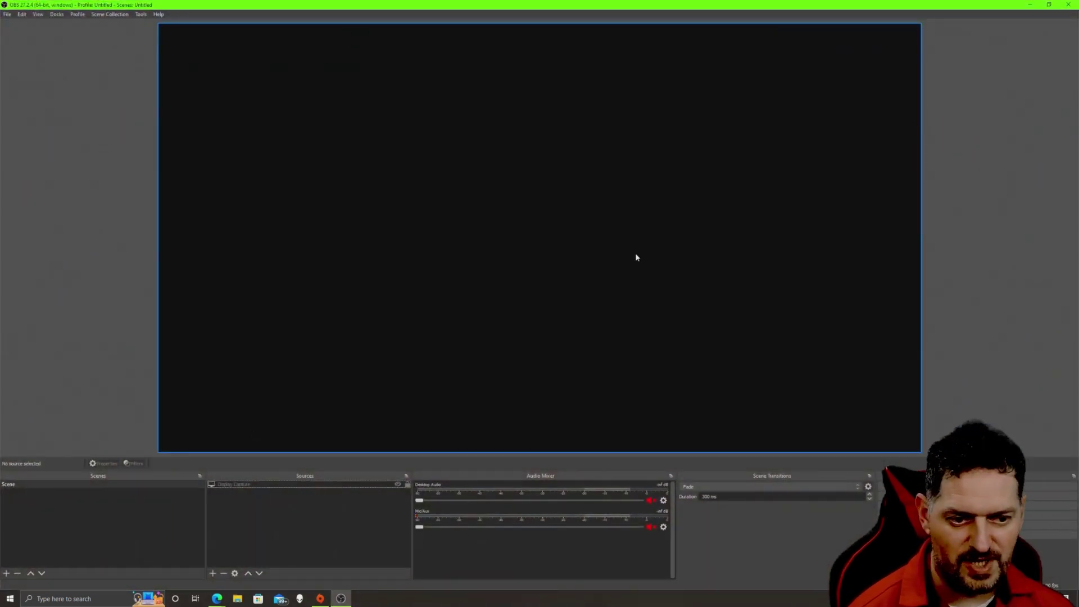
left_click(159, 14)
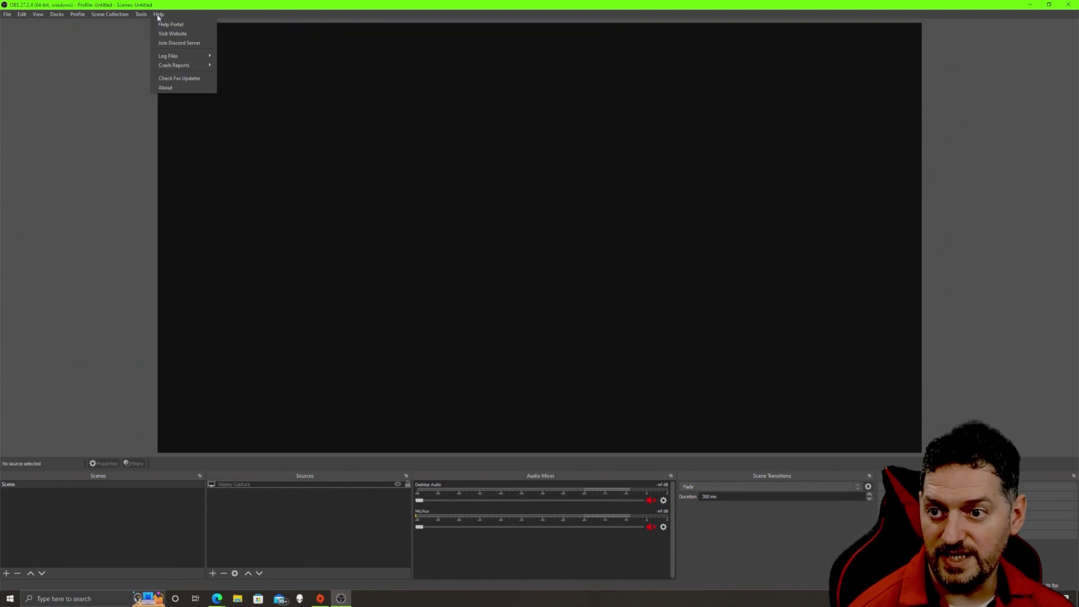
left_click(172, 88)
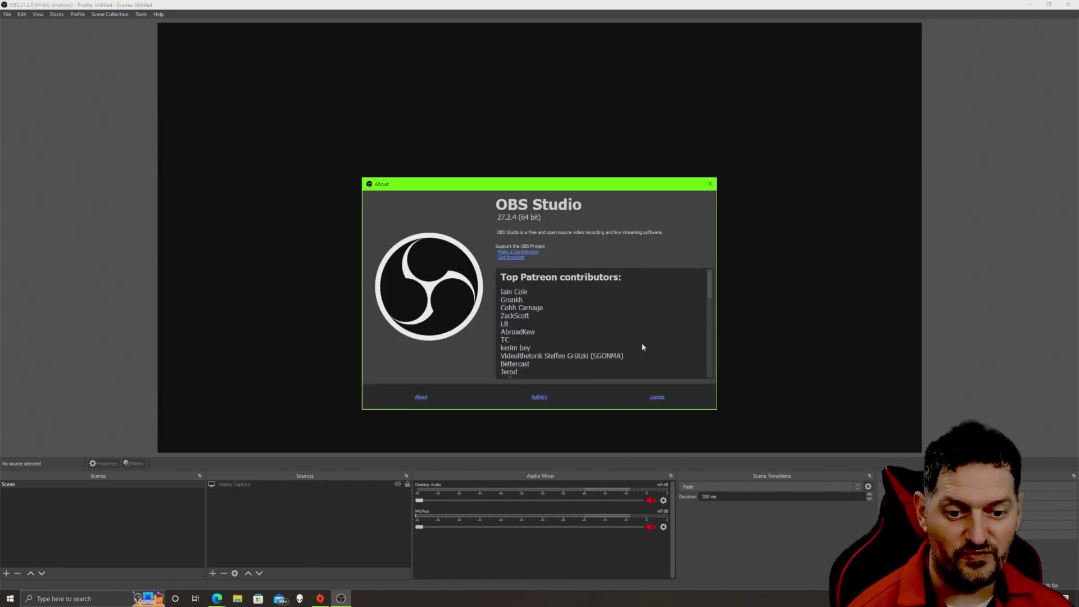
left_click(710, 186)
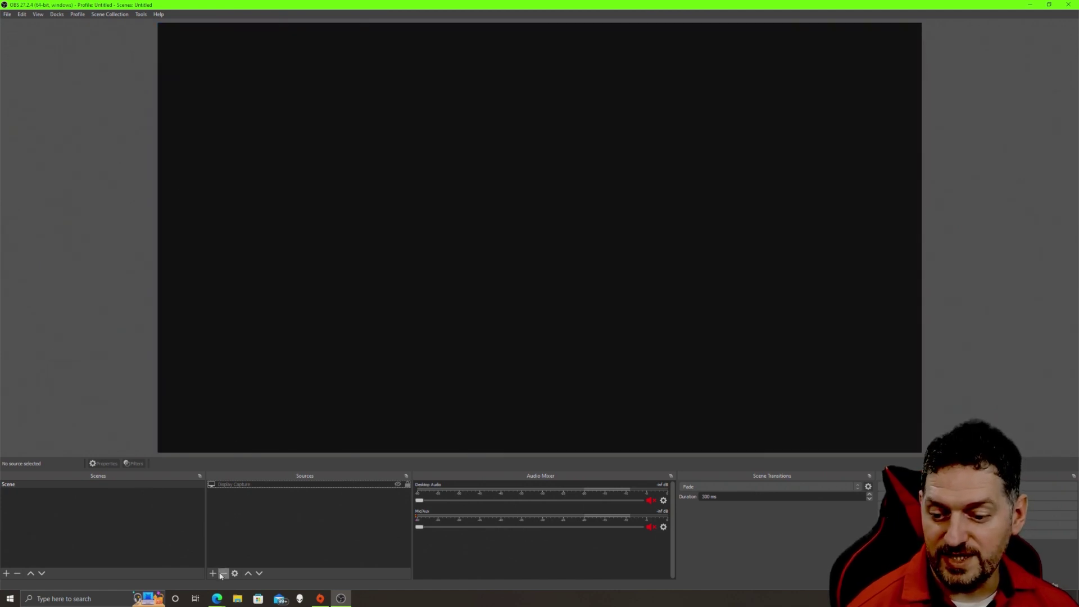
- Bring up the obs-ndi plugin page in Edge and go to its download page
mouse_move(217, 600)
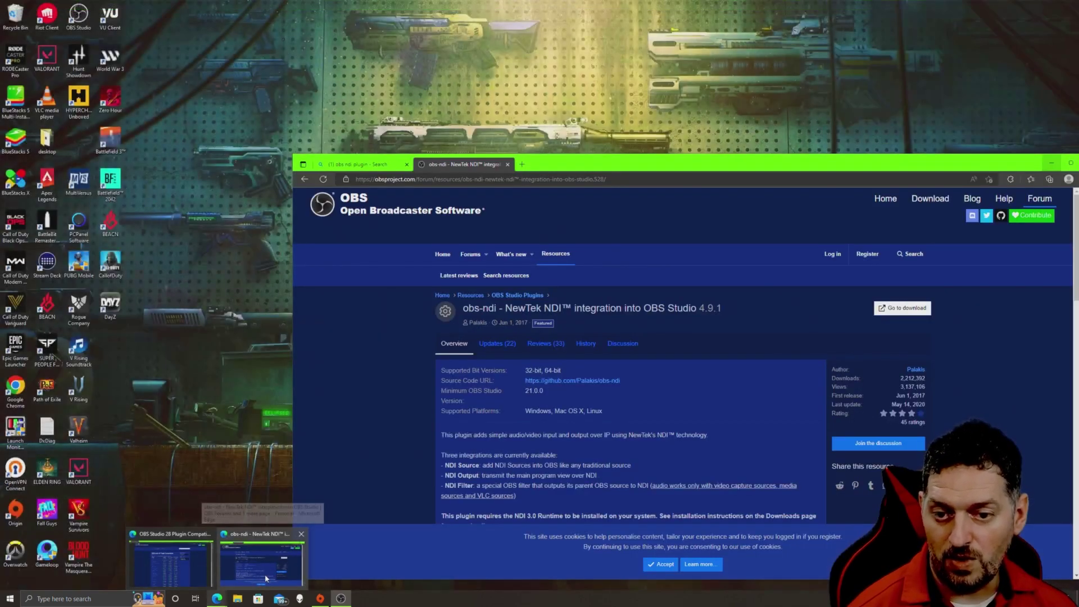
left_click(262, 563)
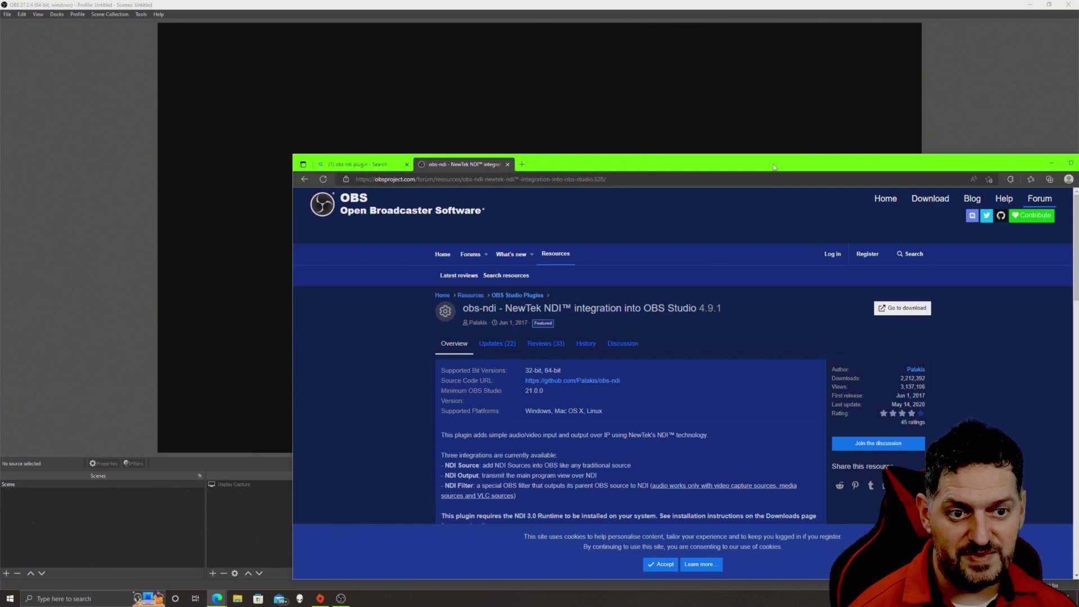
left_click_drag(702, 163, 533, 103)
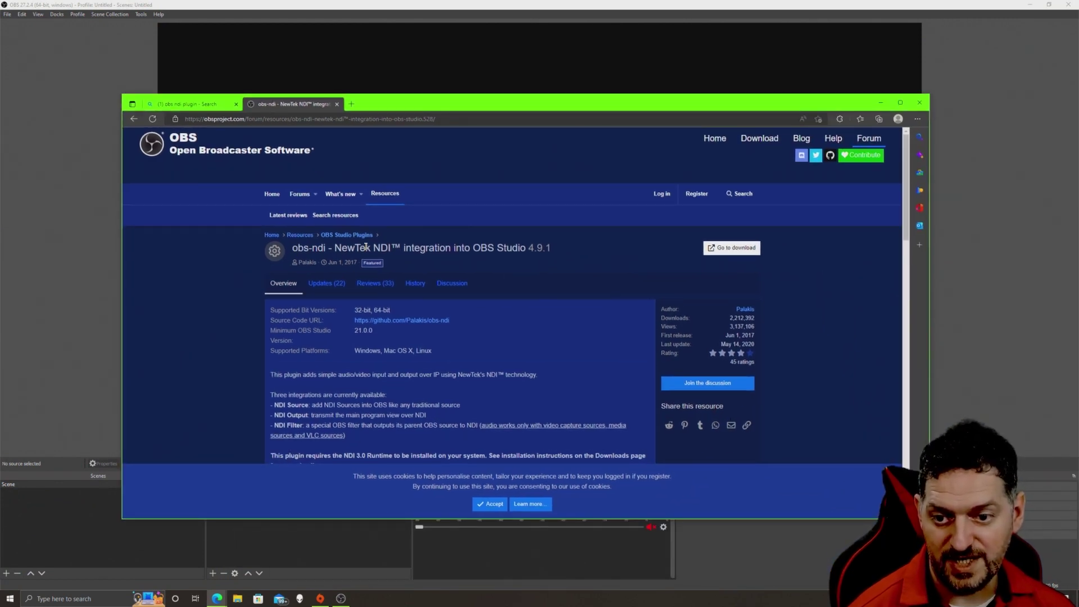
left_click(740, 248)
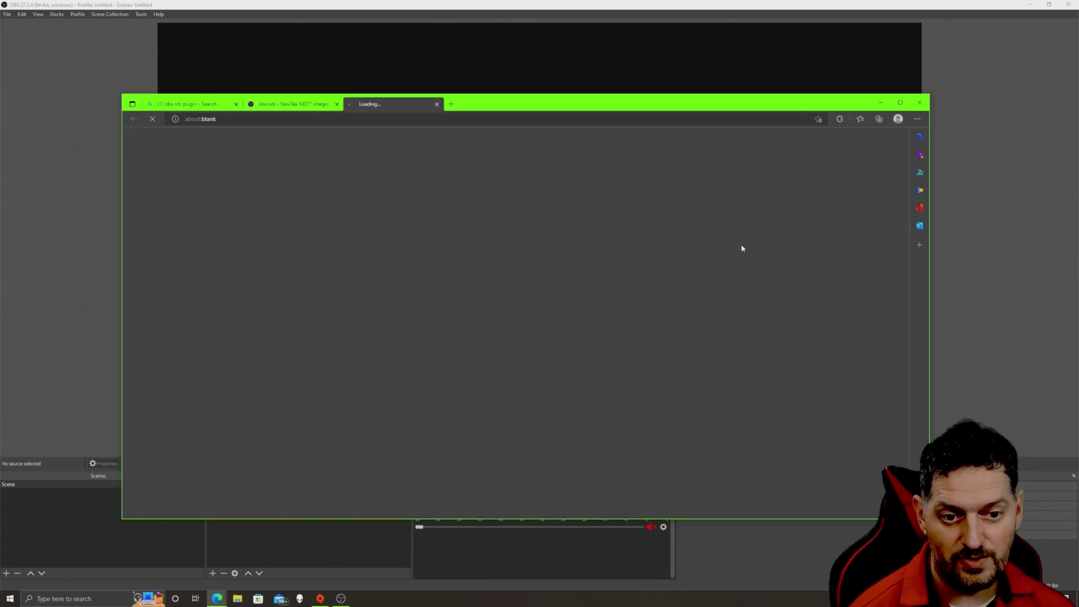
- Download obs-ndi-4.9.0-Windows-Installer.exe from the release assets and open it
scroll(484, 250, "down", 1)
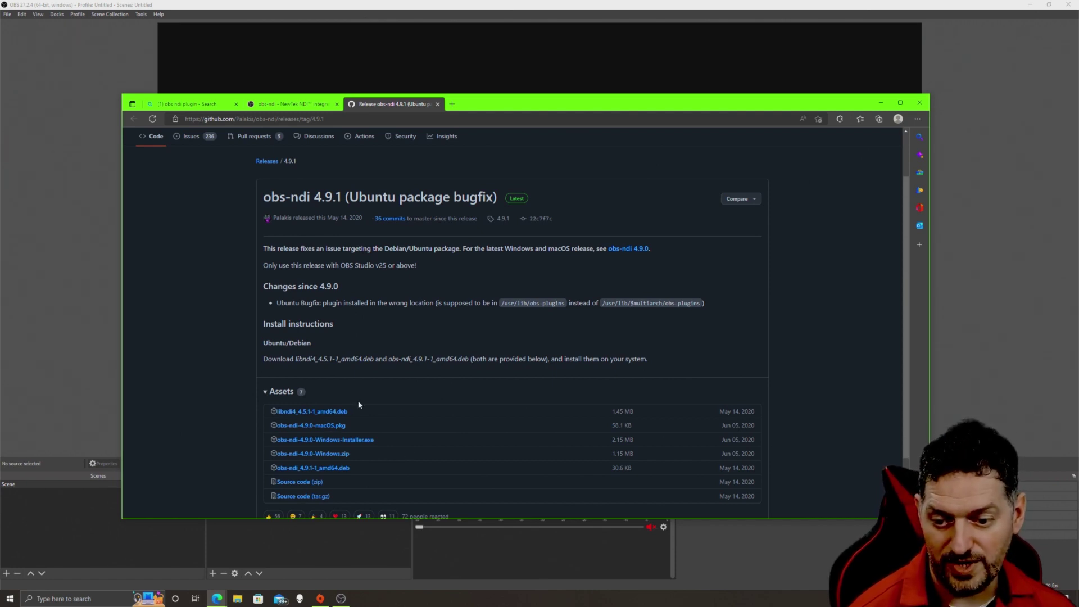
left_click(363, 444)
left_click(787, 159)
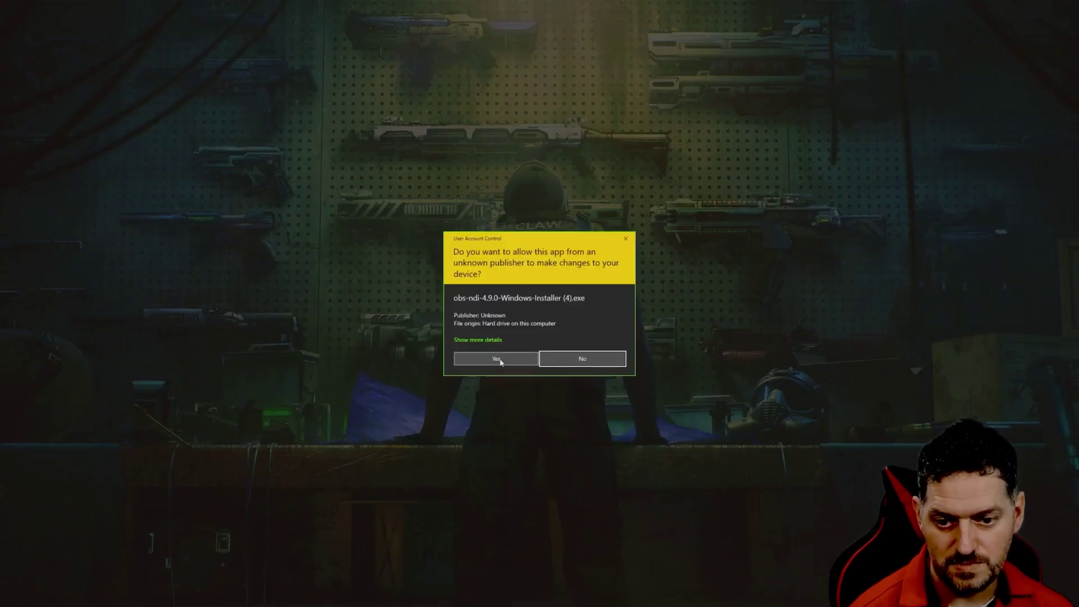
- Approve the obs-ndi installer's permission prompt and advance setup, letting it close OBS automatically
left_click(497, 358)
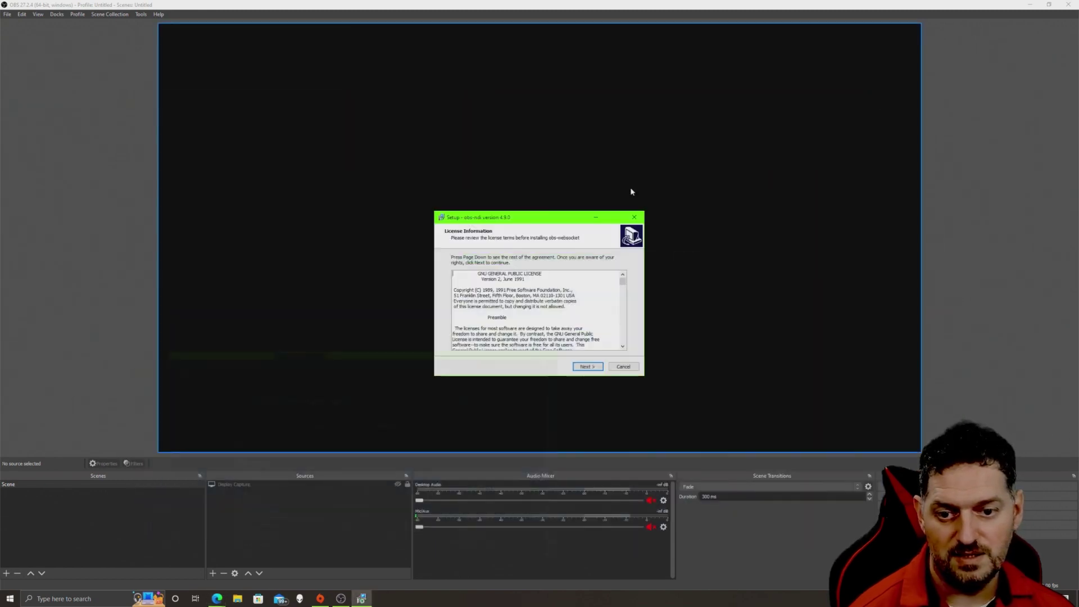
left_click(588, 366)
left_click(587, 366)
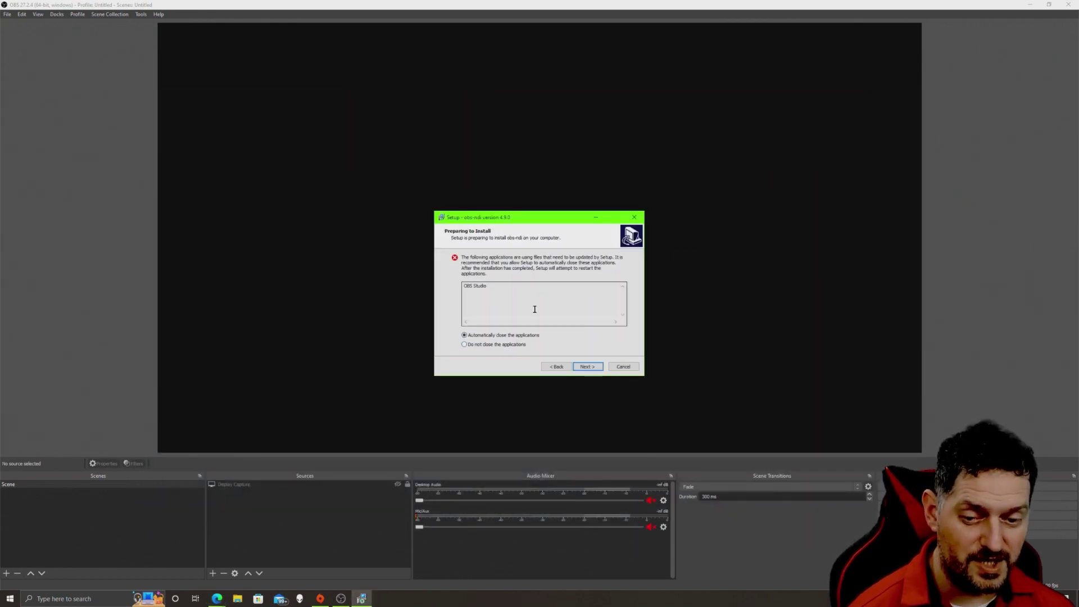
left_click(588, 366)
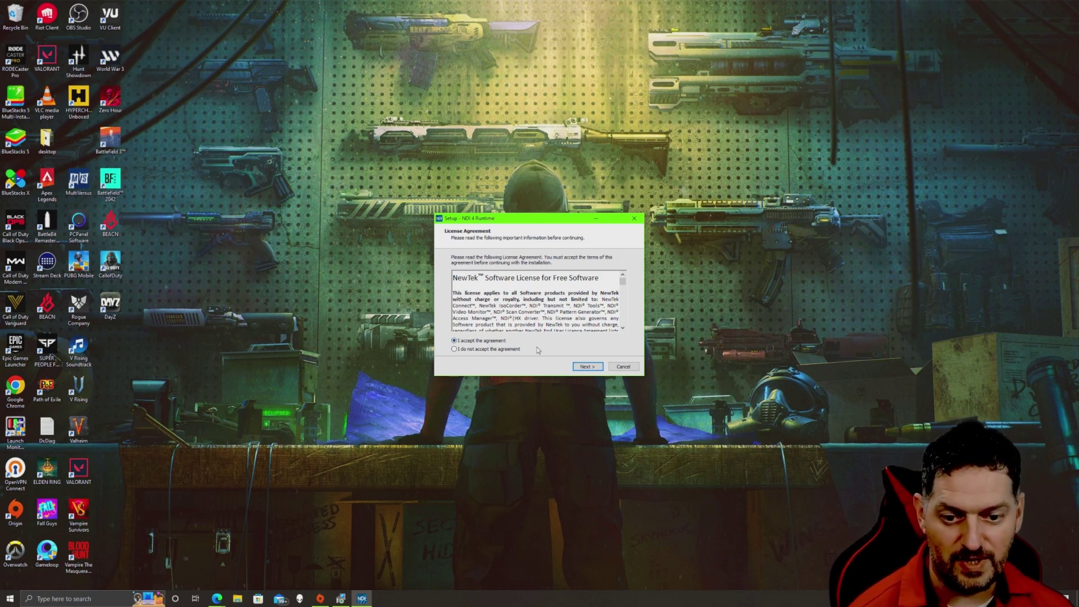
- Accept the NDI 4 Runtime license and install it into the existing default folder
left_click(591, 369)
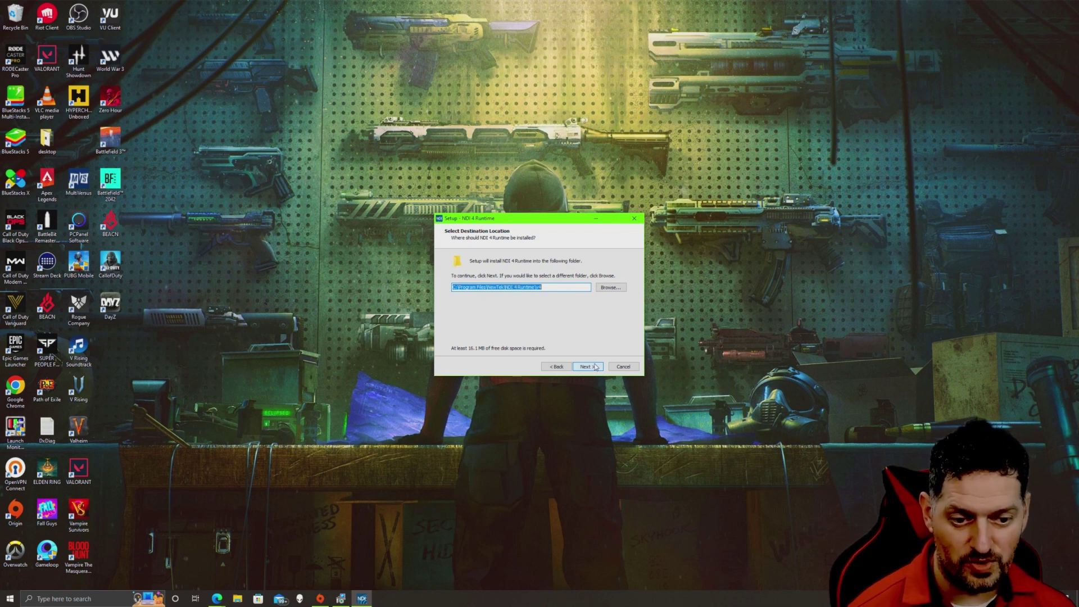
left_click(596, 367)
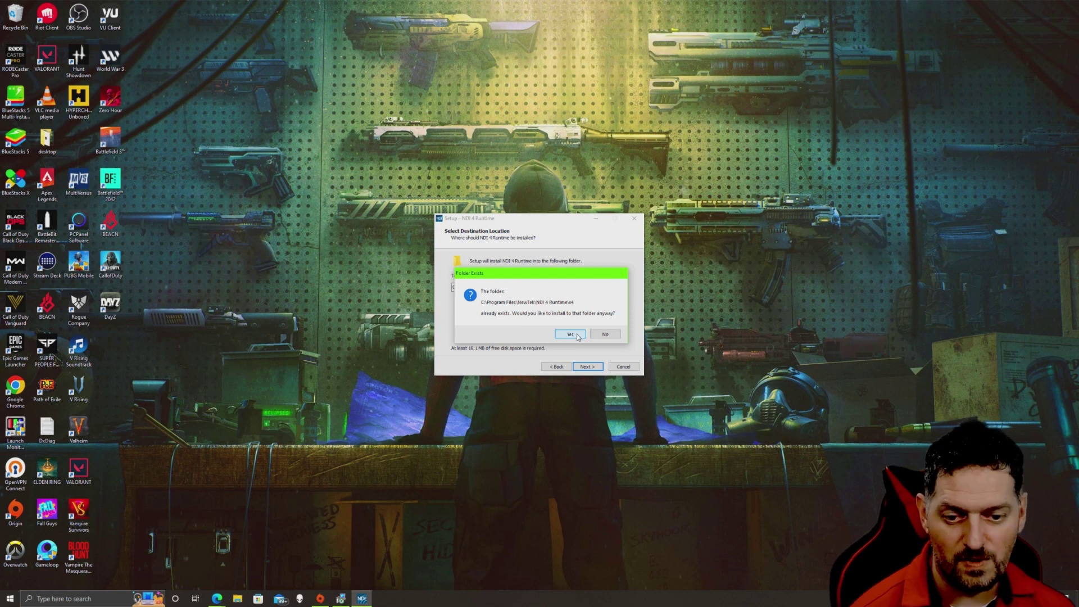
left_click(571, 335)
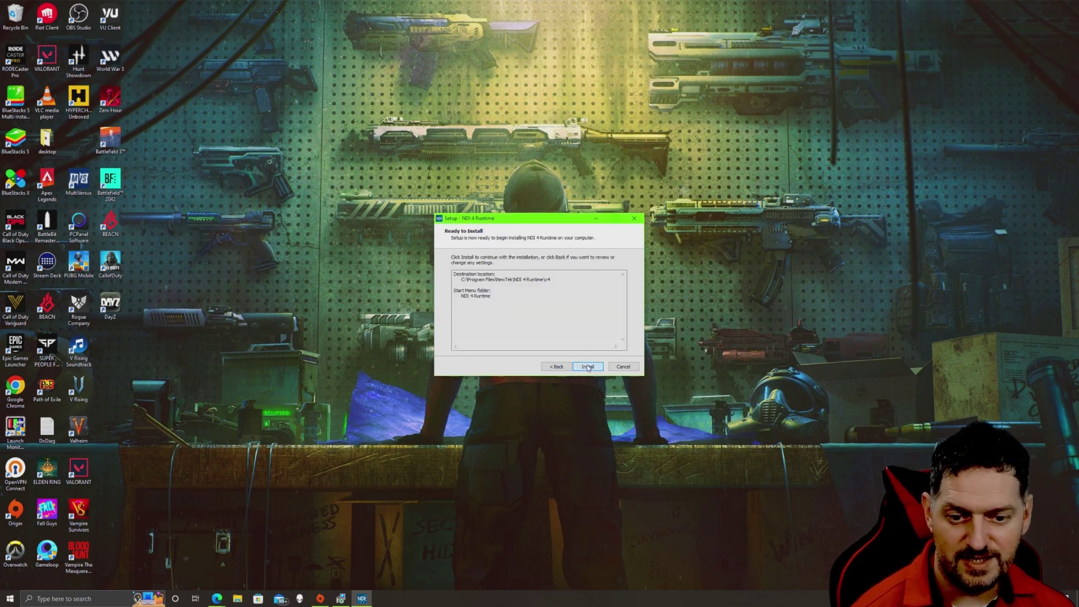
left_click(587, 367)
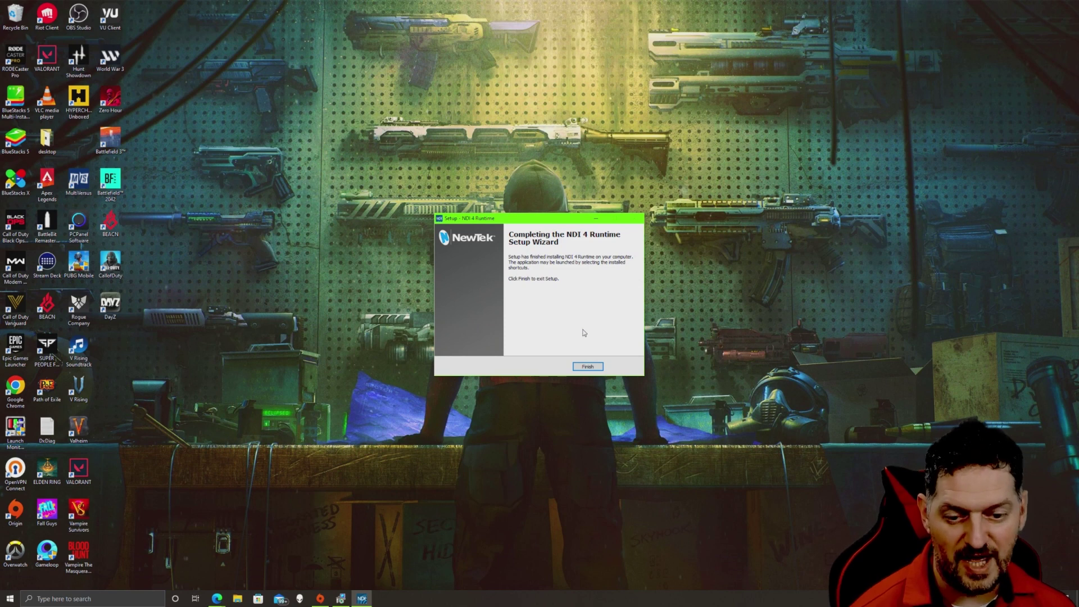
- Finish the NDI 4 Runtime setup, choose to restart later, and close the obs-ndi installer
left_click(598, 368)
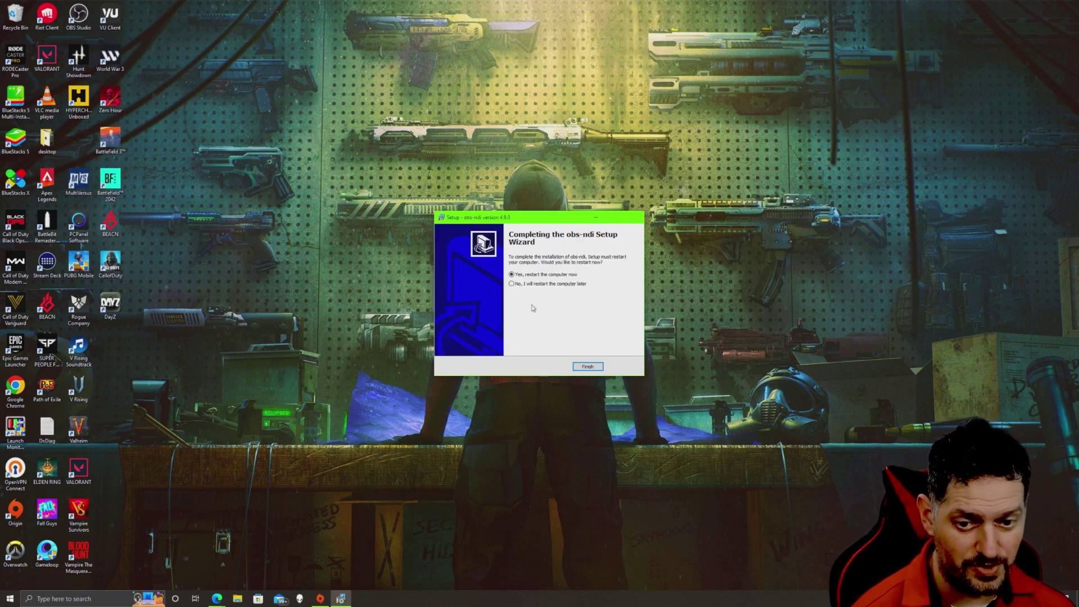
left_click(511, 284)
left_click(587, 367)
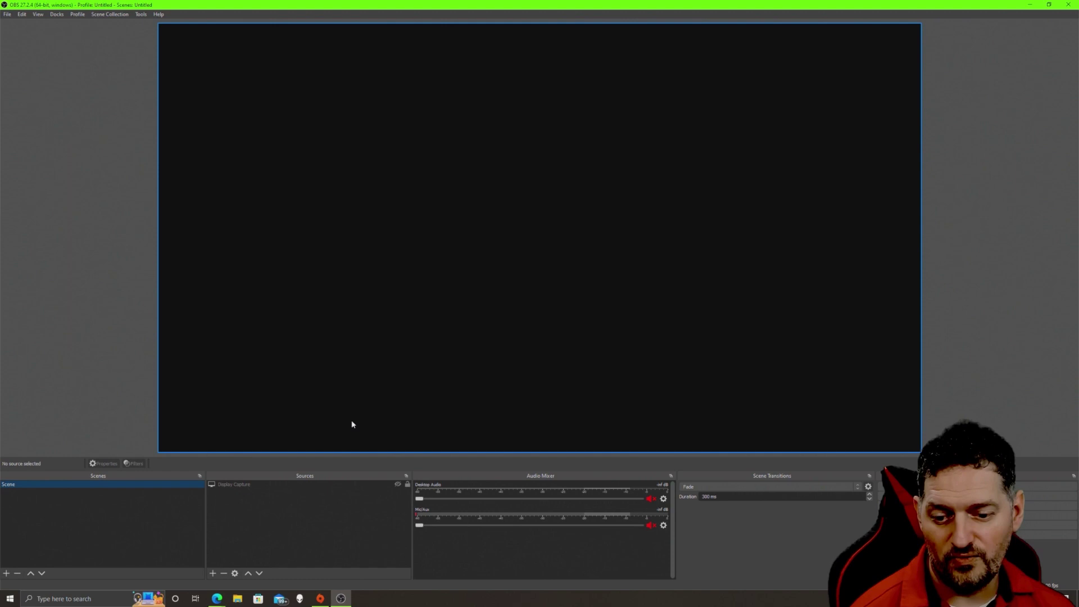
- In Tools > NDI Output settings, toggle Main Output on and back off, then confirm with OK
left_click(141, 14)
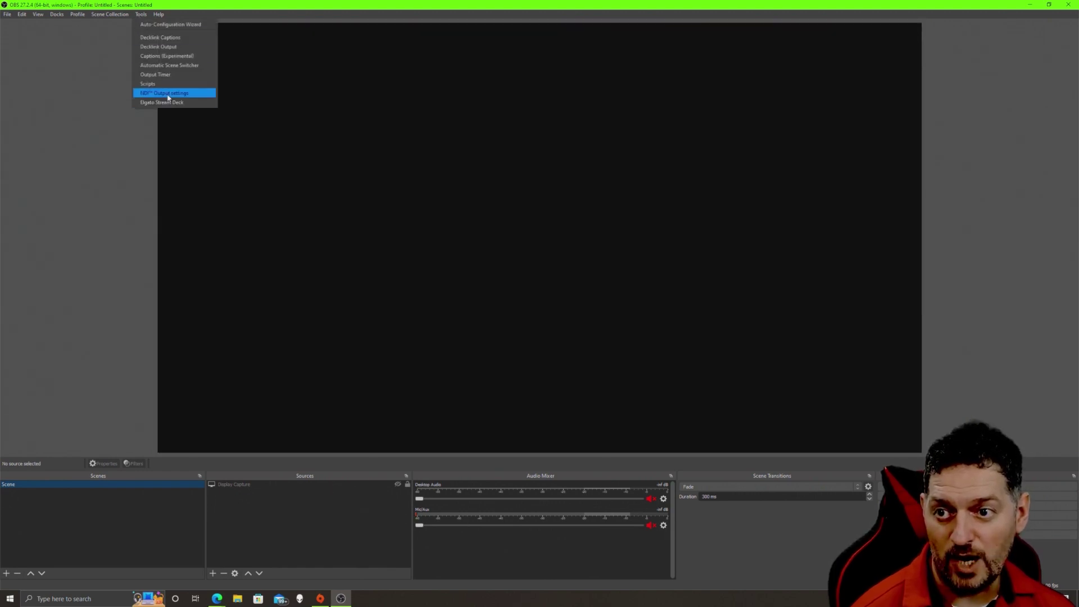
left_click(168, 96)
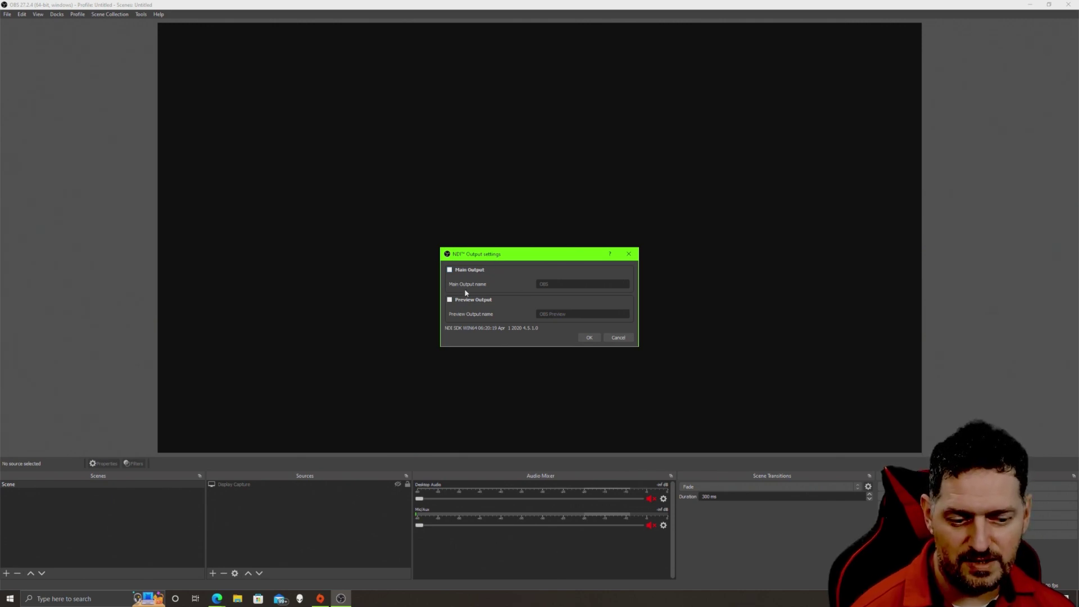
left_click(449, 271)
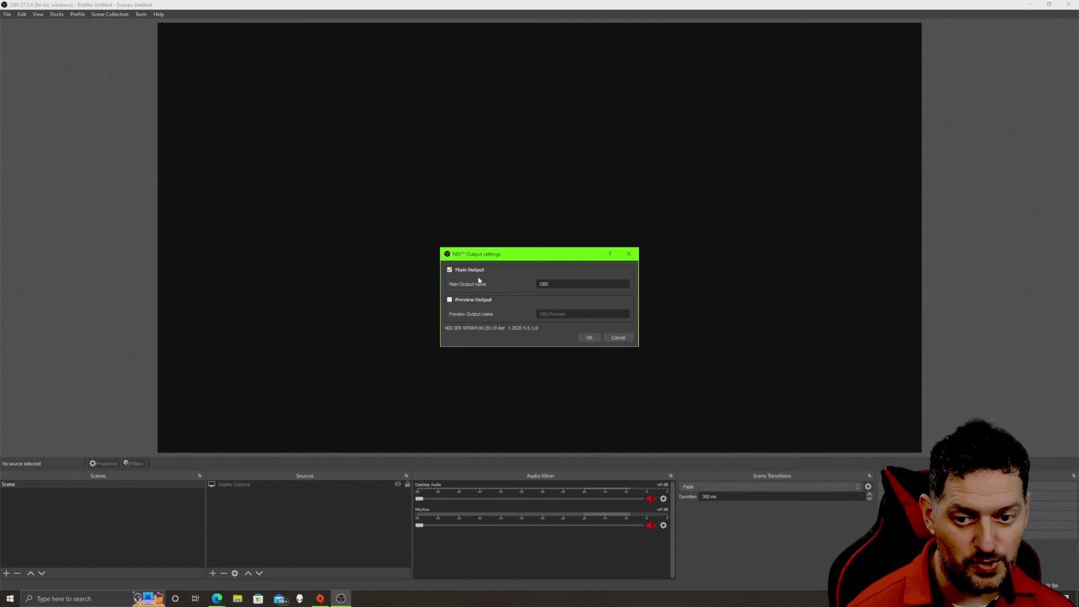
left_click(450, 270)
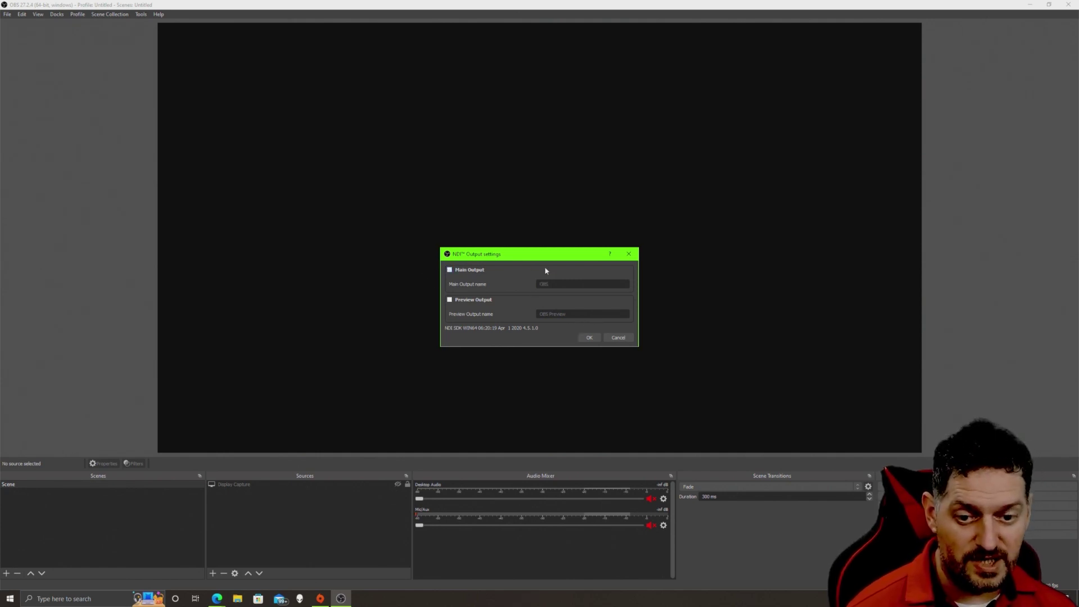
left_click(589, 338)
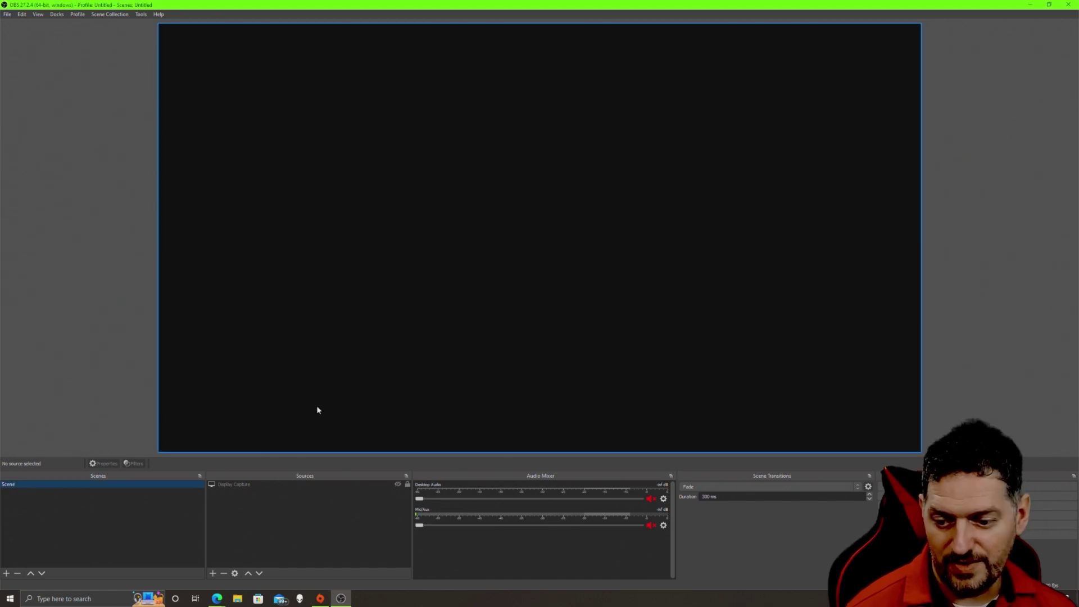
- Add a new NDI Source named 'Mac'
left_click(213, 574)
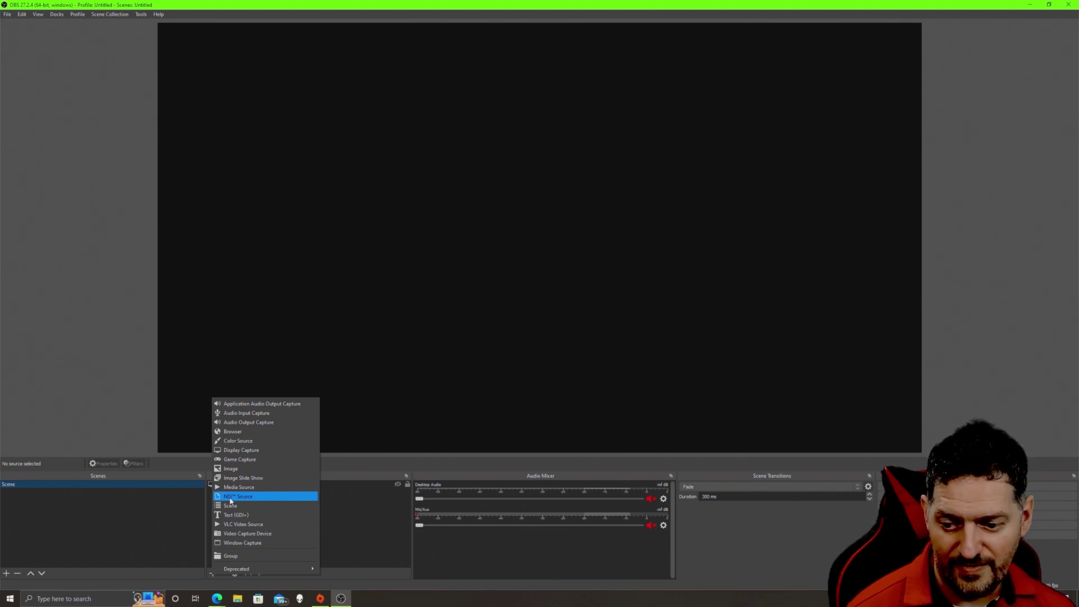
left_click(230, 497)
key("BackSpace")
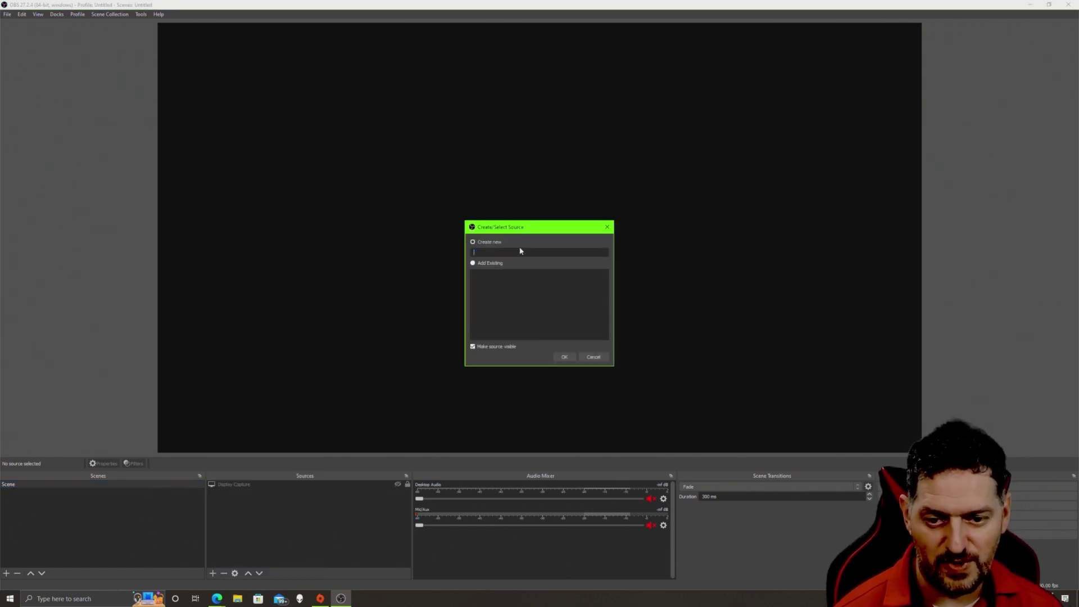
type("Mac")
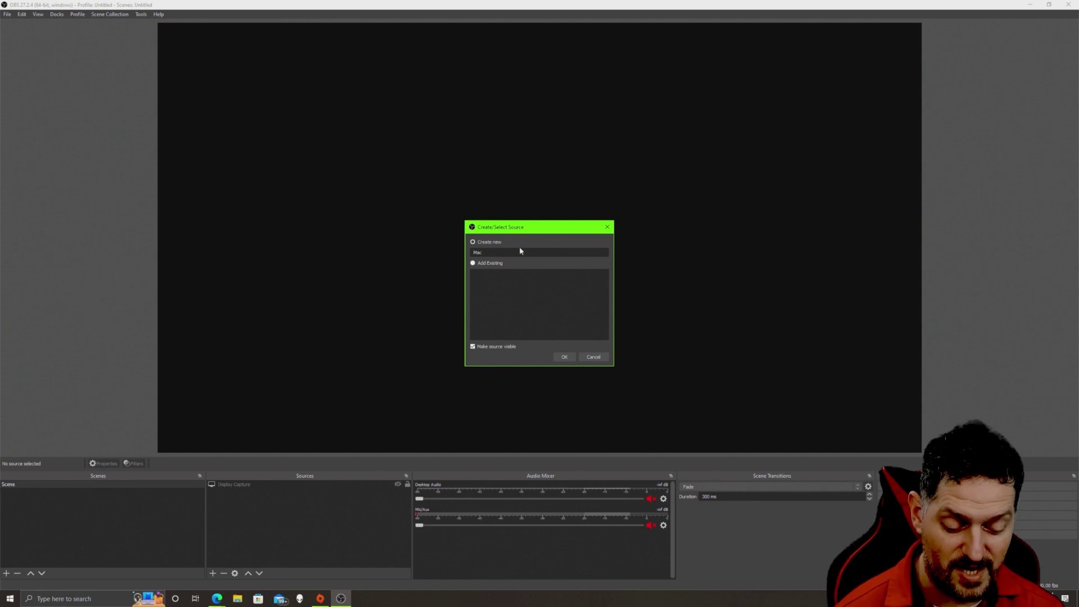
left_click(565, 357)
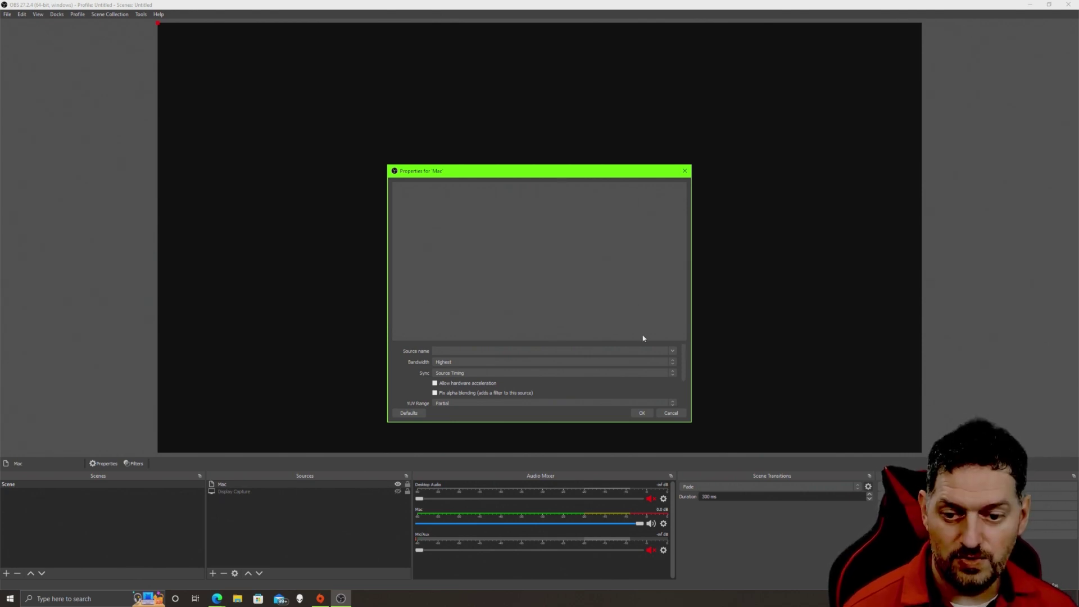
- Set the Mac source's sender to the MacBook and place it at the canvas's top-left
left_click(673, 352)
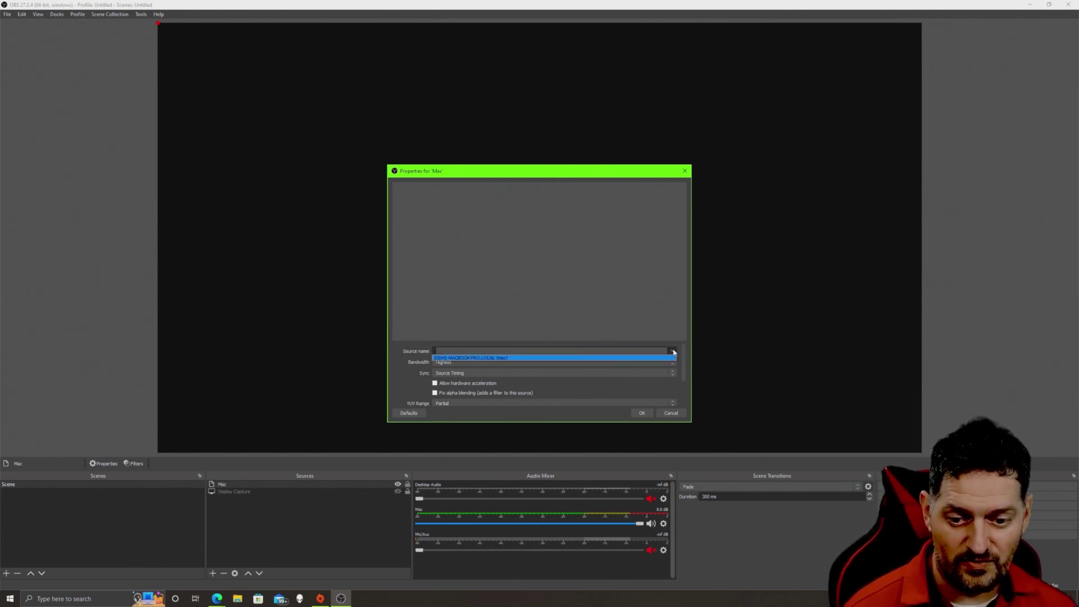
left_click(487, 358)
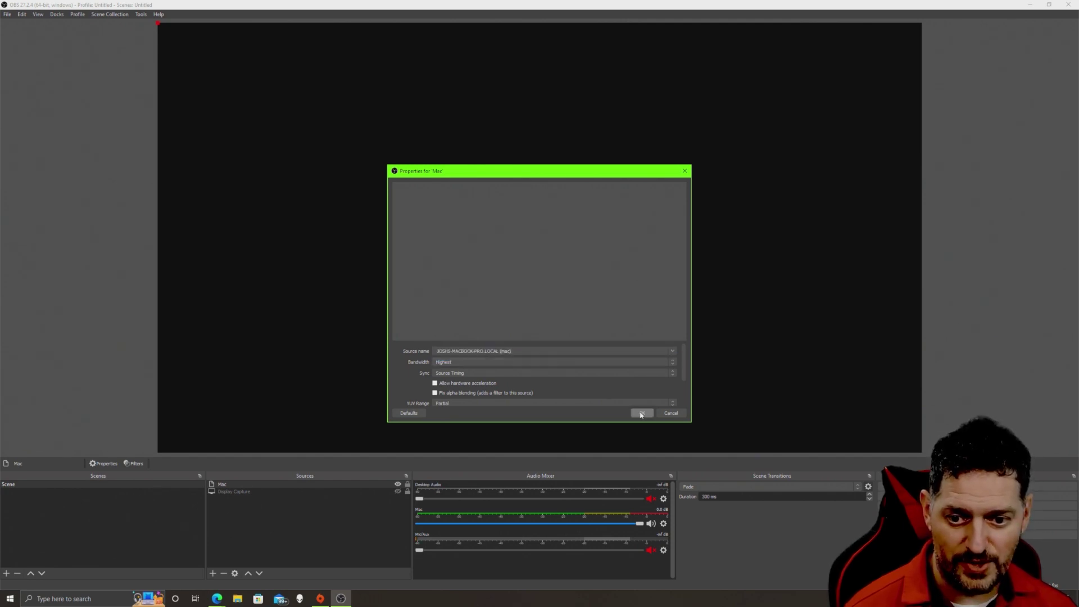
left_click(640, 415)
mouse_move(415, 170)
left_mouse_down()
mouse_move(389, 157)
mouse_move(422, 174)
mouse_move(413, 169)
left_mouse_up()
- Fit the Mac source to the canvas with Ctrl+F and disable the Mac OBS preview
key("ctrl+f")
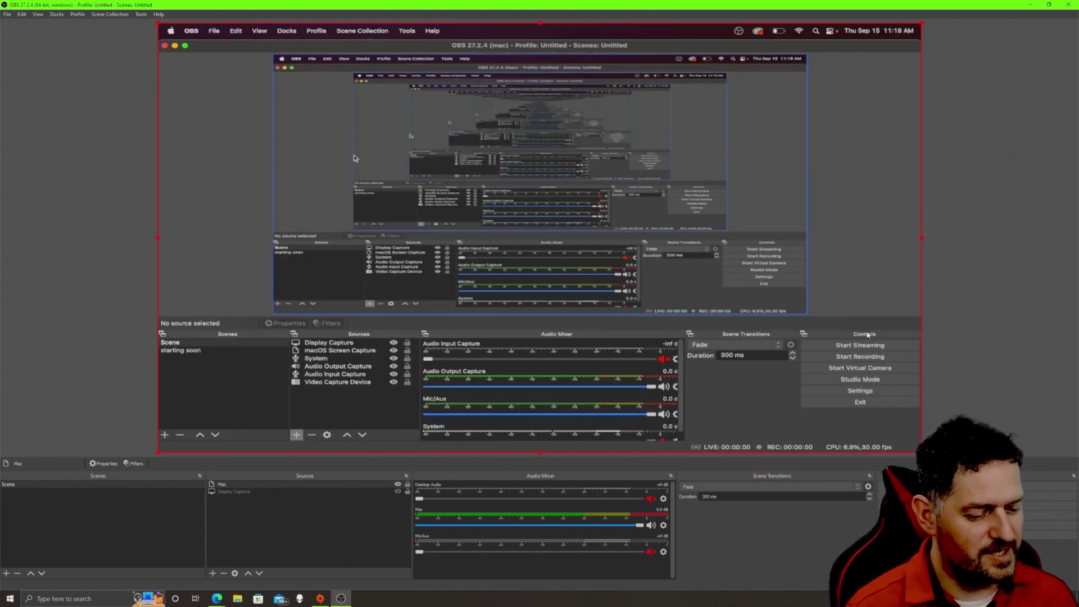
left_click(175, 46)
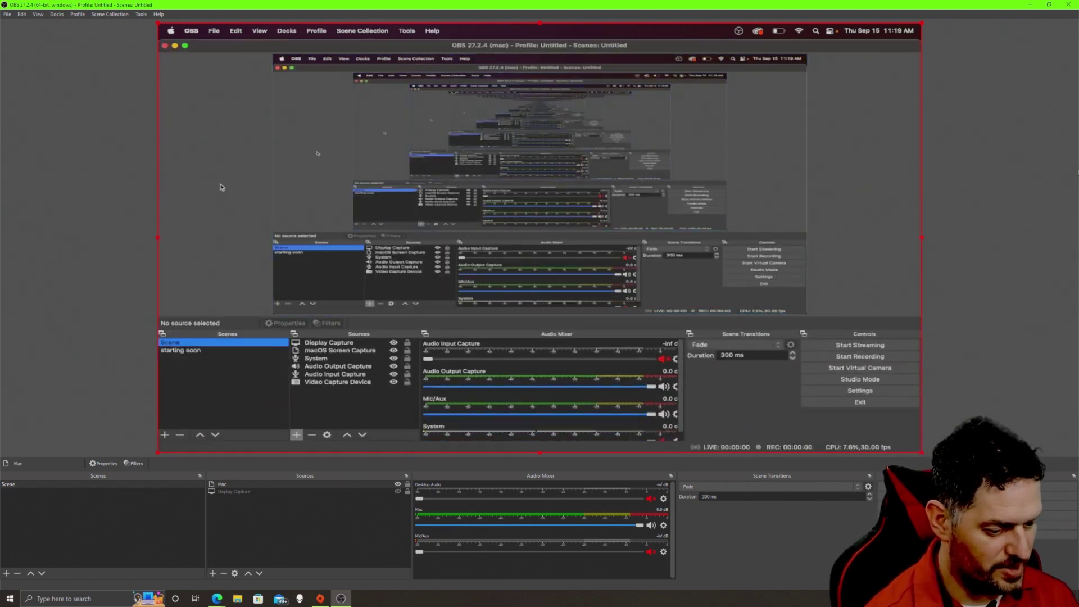
right_click(506, 185)
left_click(549, 247)
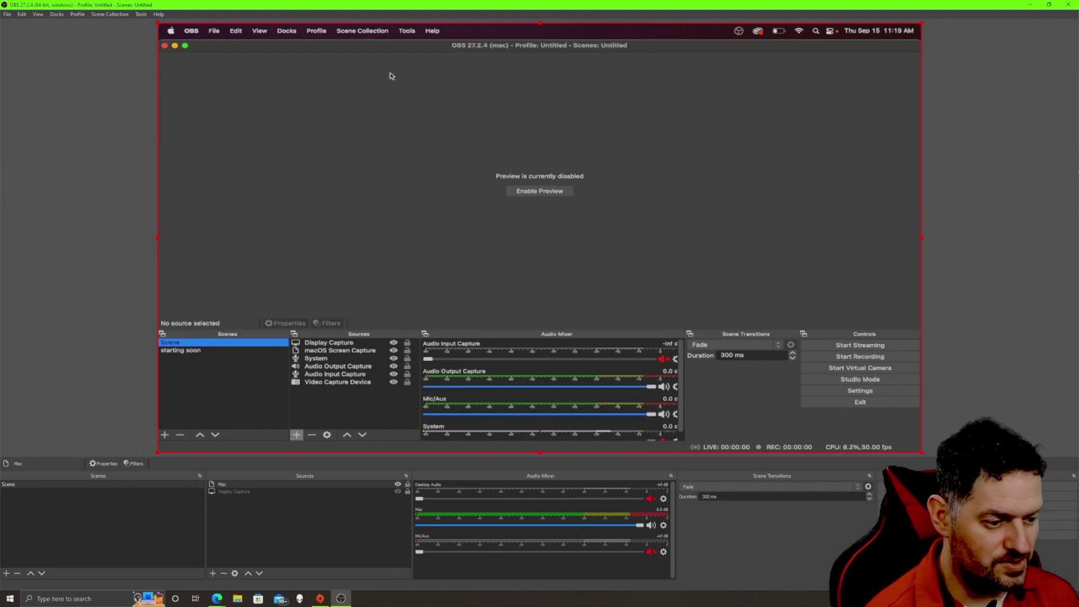
- Enable the Mac OBS's NDI Main Output named 'mac', then minimize that OBS window
left_click(406, 31)
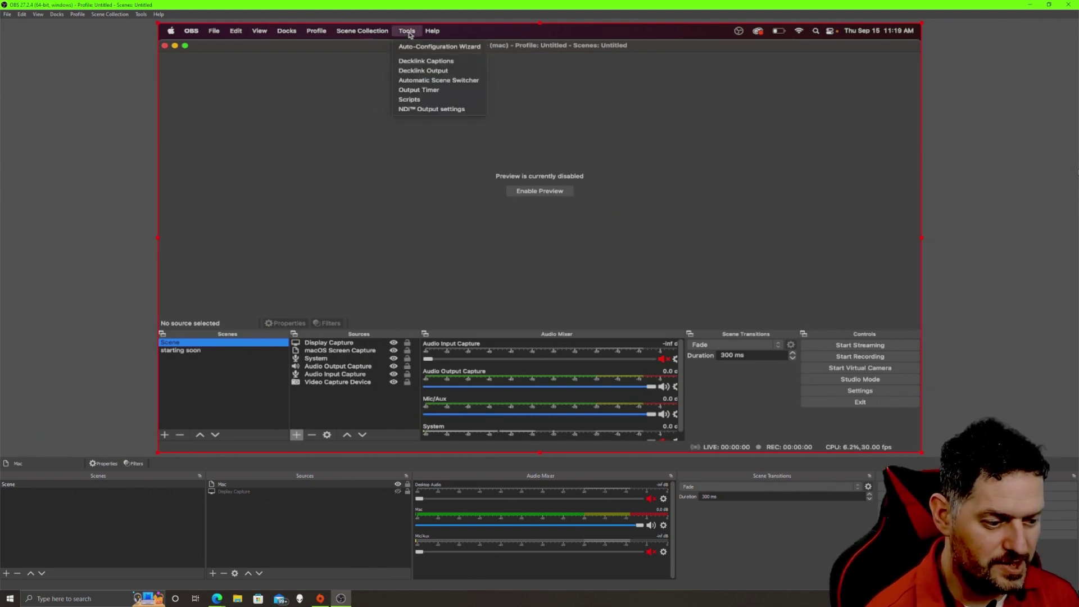
left_click(421, 110)
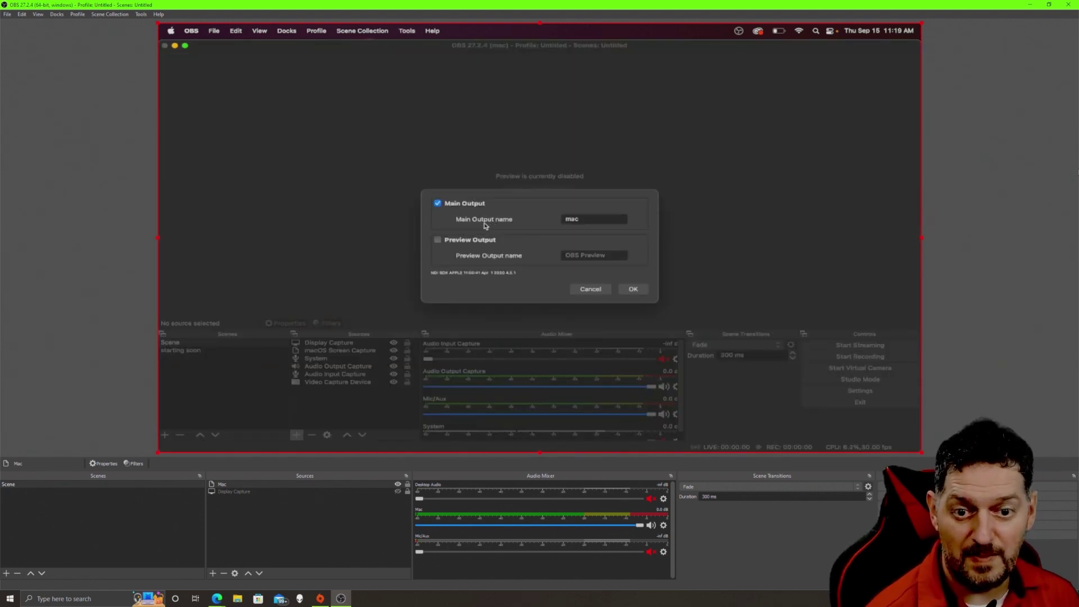
left_click(638, 290)
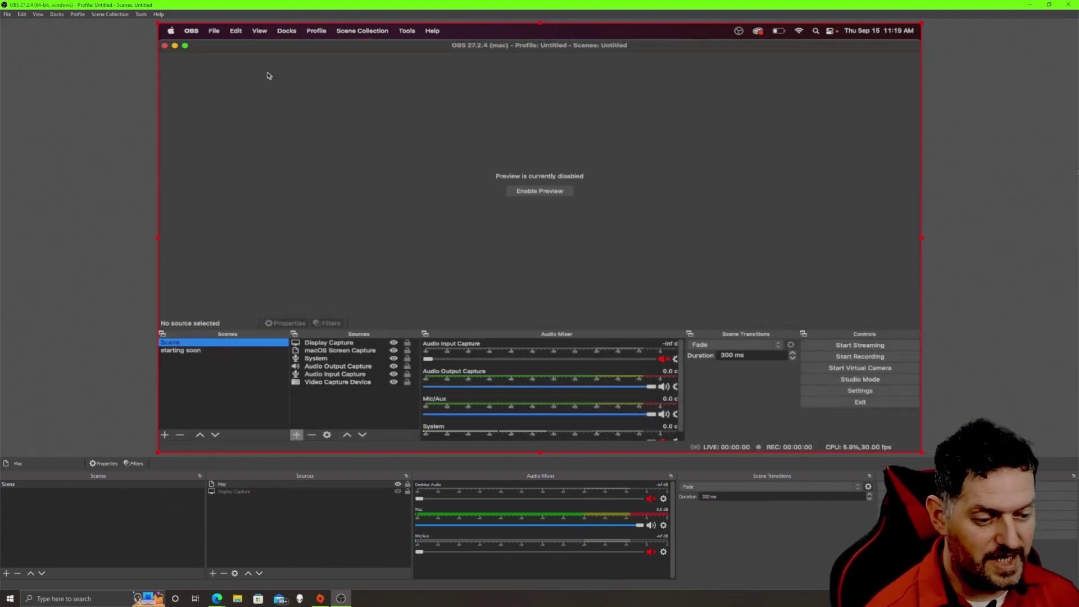
left_click(175, 46)
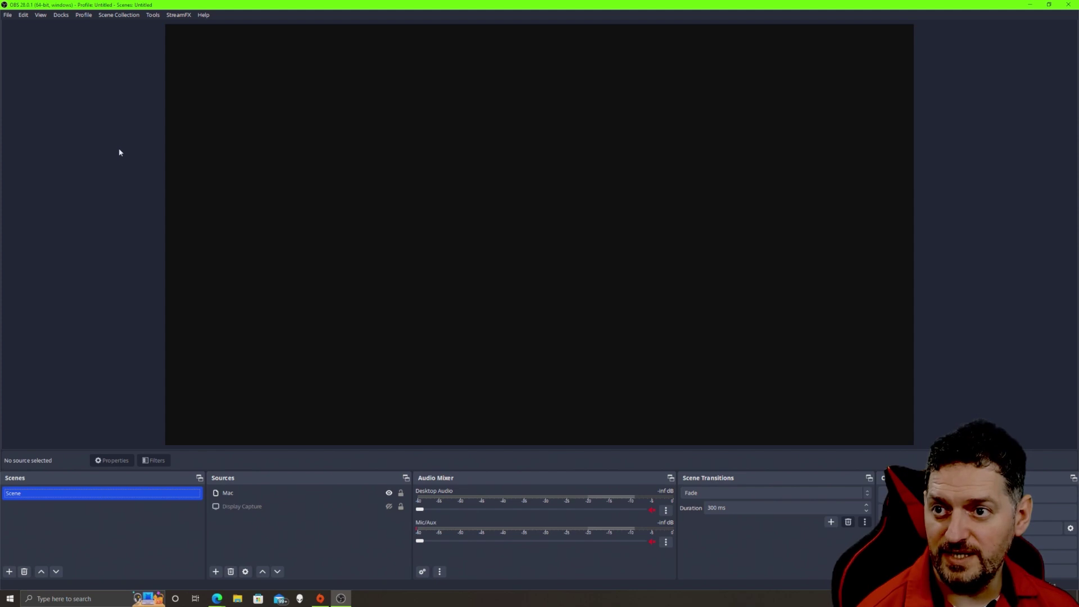
left_click(203, 15)
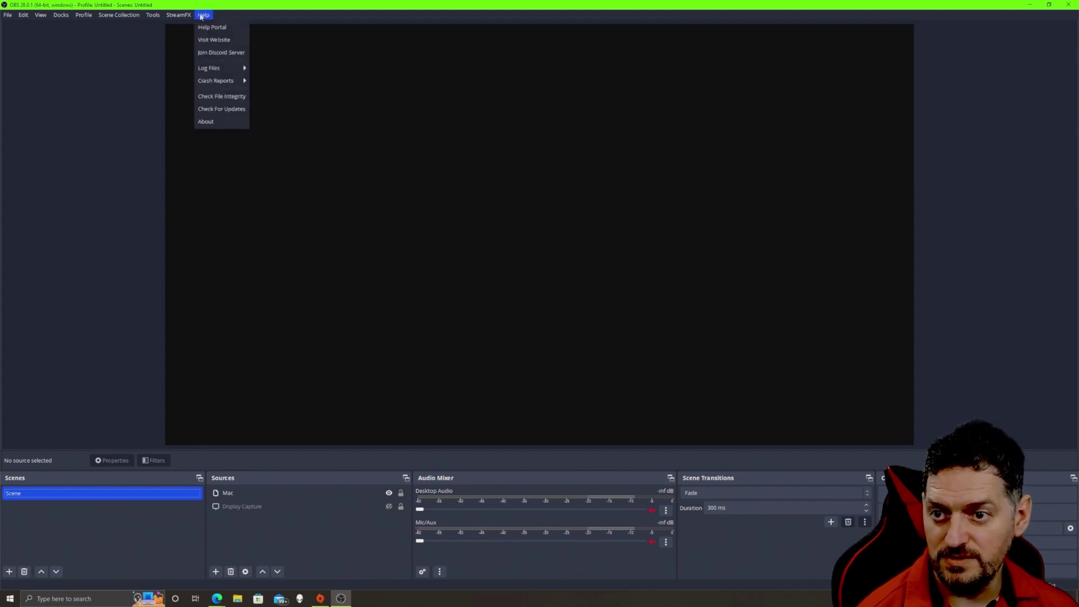
left_click(212, 119)
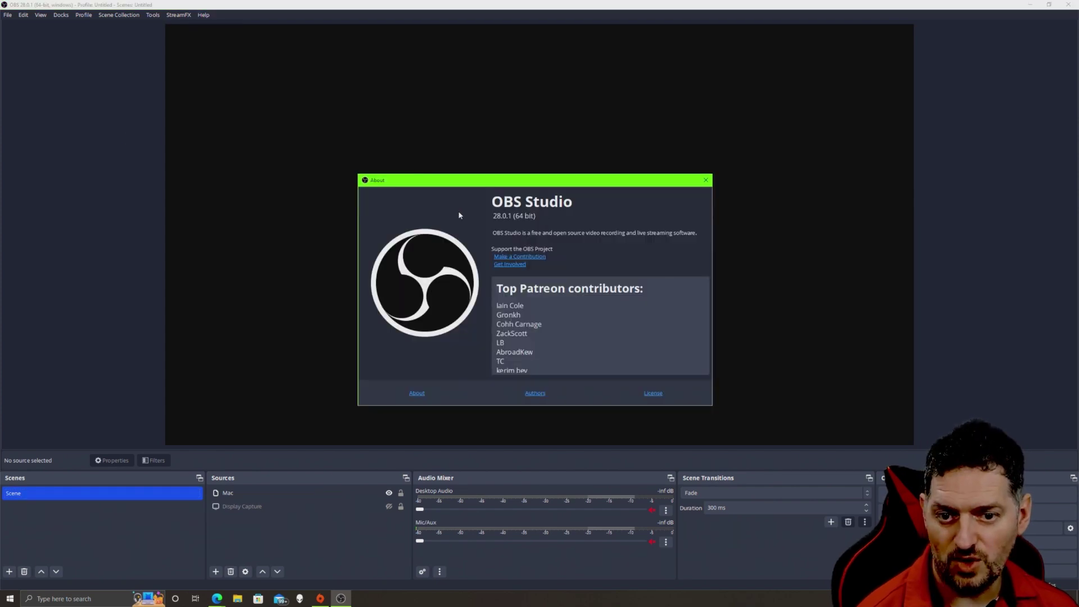
left_click(706, 179)
left_click(1074, 8)
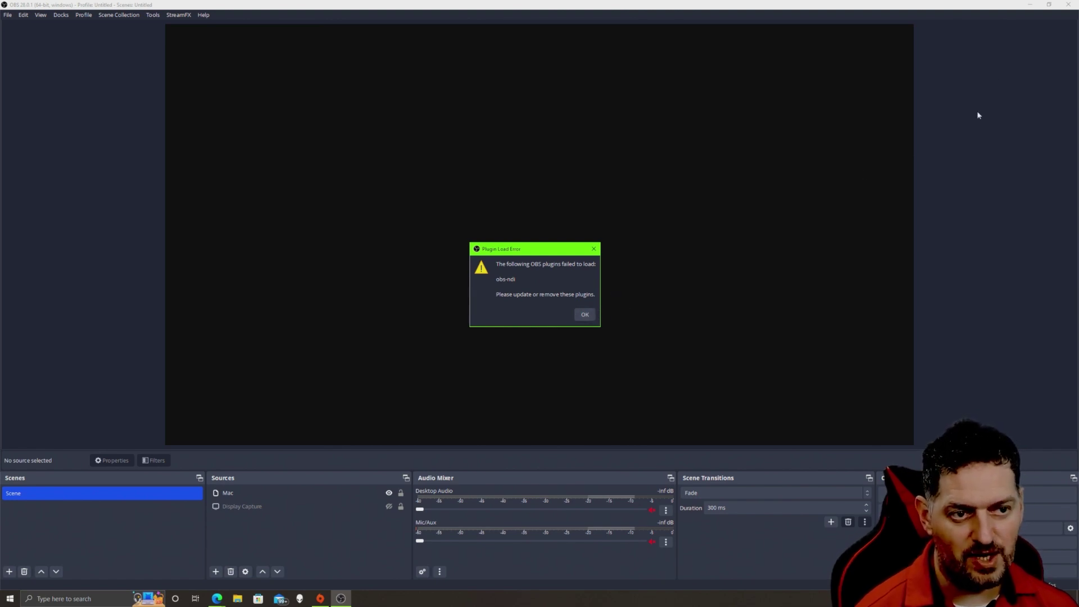
left_click(585, 315)
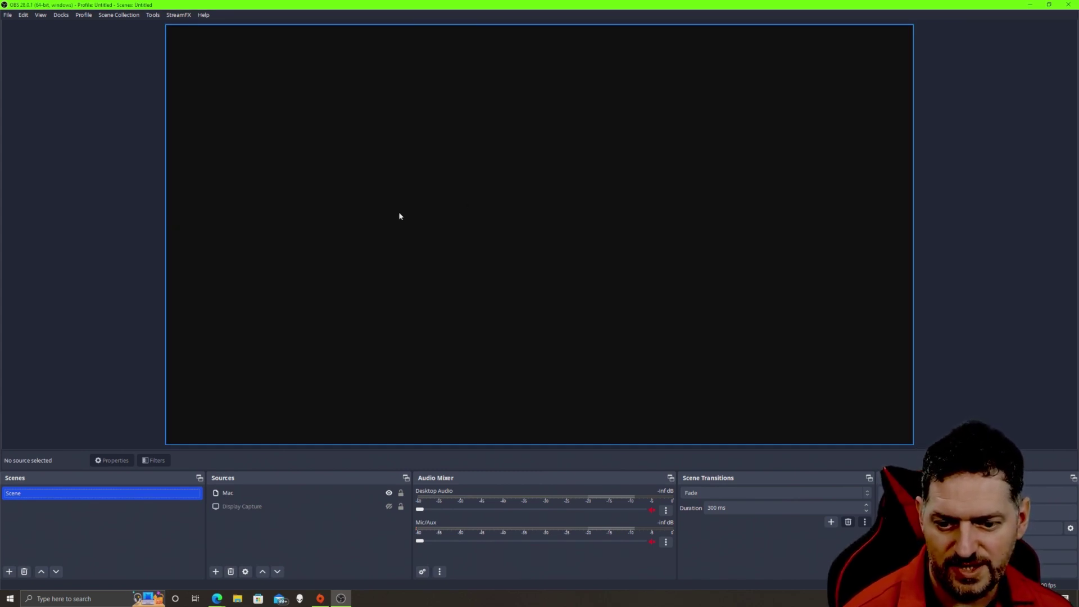
key("alt+Tab")
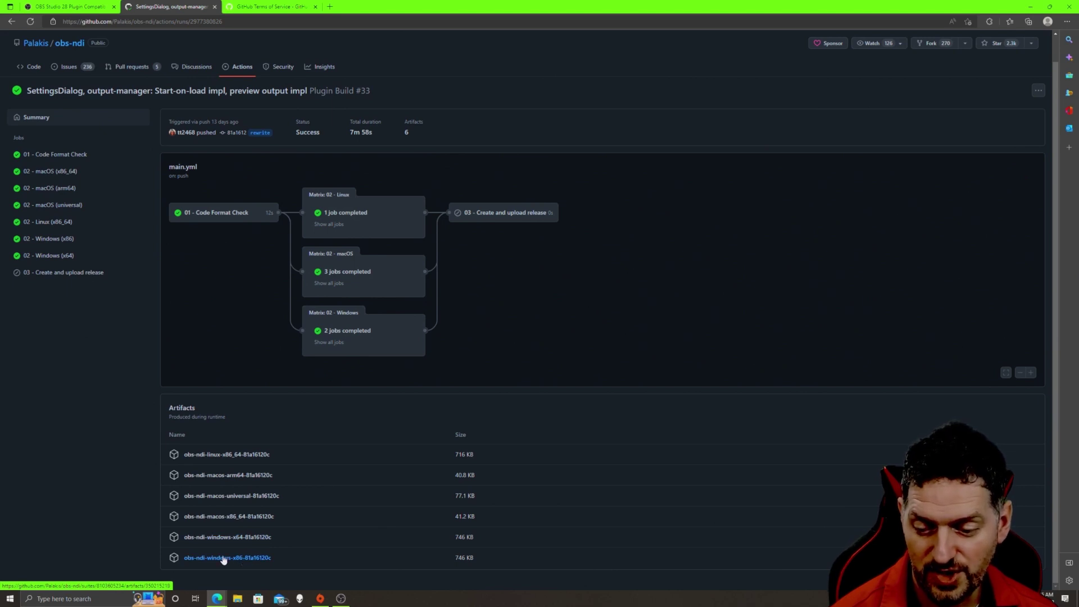
- Download the 64-bit Windows obs-ndi build and open its zip in WinRAR
left_click(232, 541)
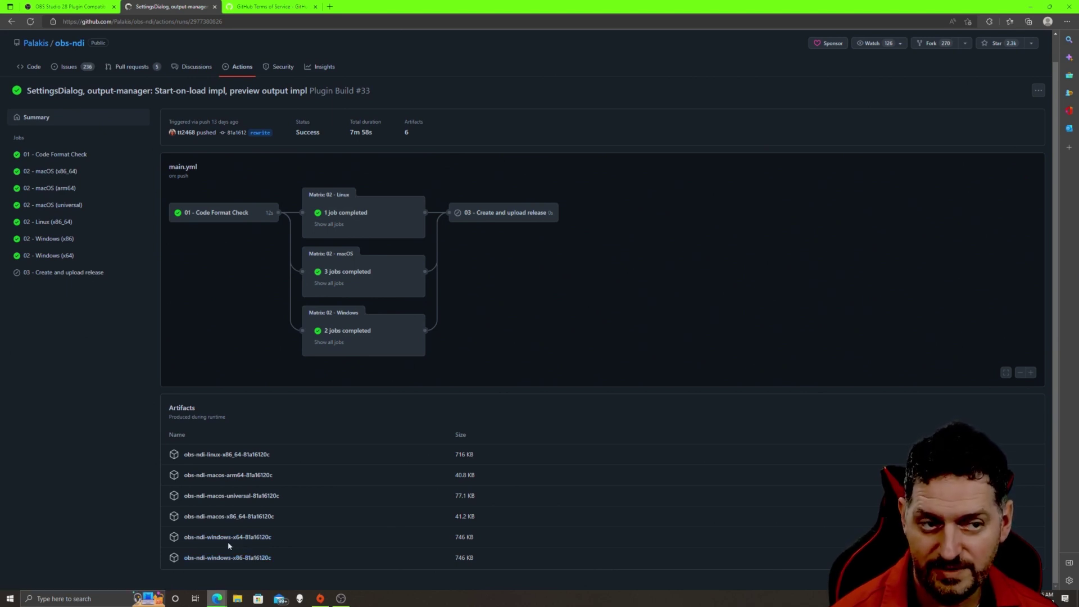
left_click(915, 59)
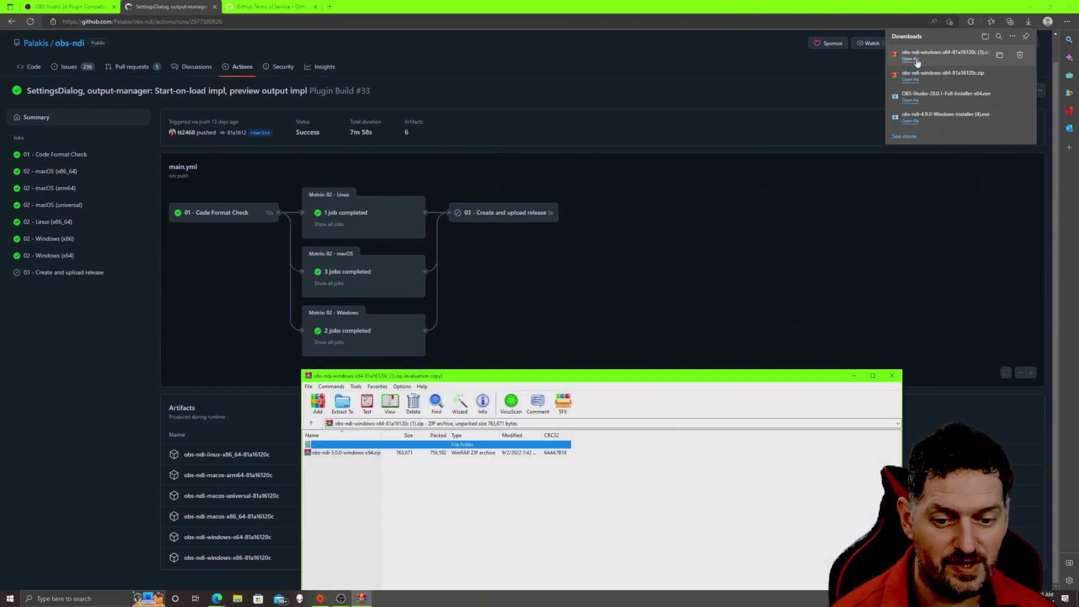
left_click(320, 453)
- Browse to obs-plugins\64bit in the archive and extract obs-ndi.dll and obs-ndi.pdb
double_click(319, 453)
double_click(319, 453)
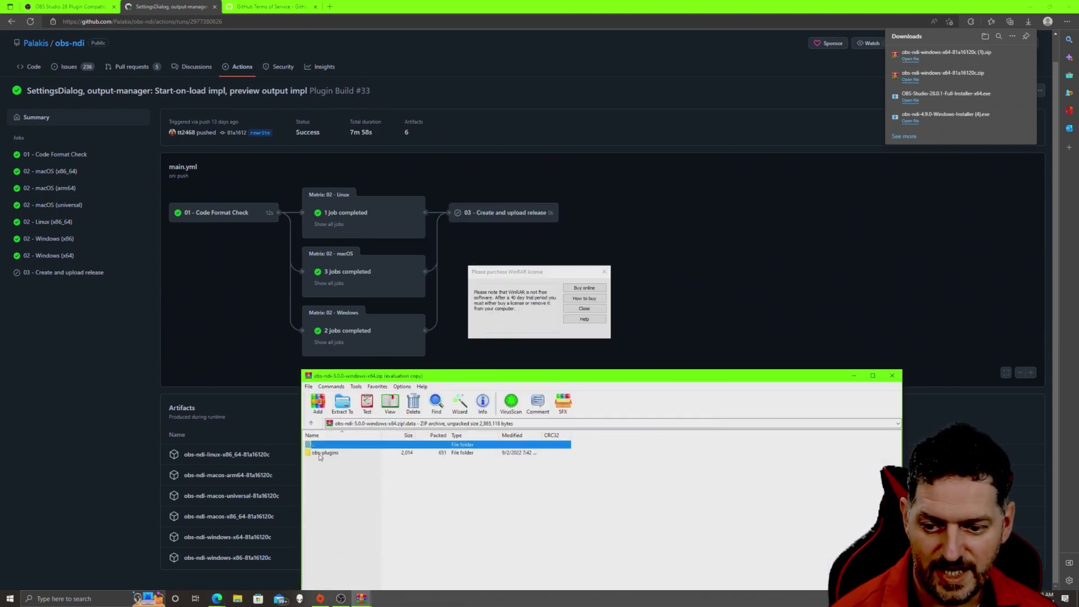
double_click(319, 453)
double_click(320, 452)
key("BackSpace")
key("BackSpace")
key("BackSpace")
double_click(321, 458)
double_click(322, 456)
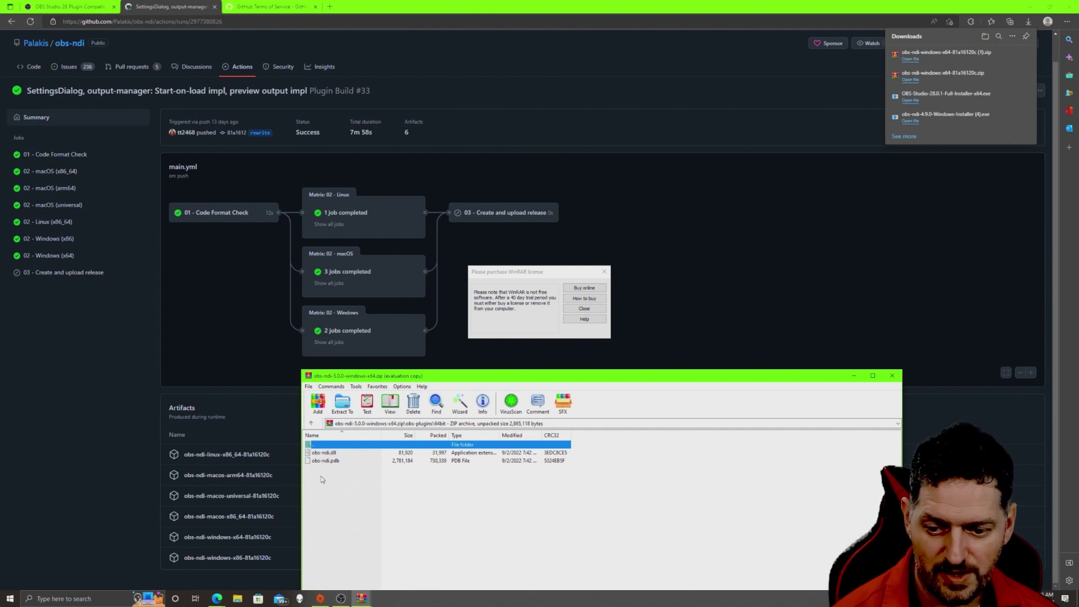
left_click_drag(309, 474, 337, 454)
key("Return")
- Replace the two obs-ndi plugin files in C:\Program Files\obs-studio\obs-plugins\64bit with the new versions
key("super+e")
left_click(262, 365)
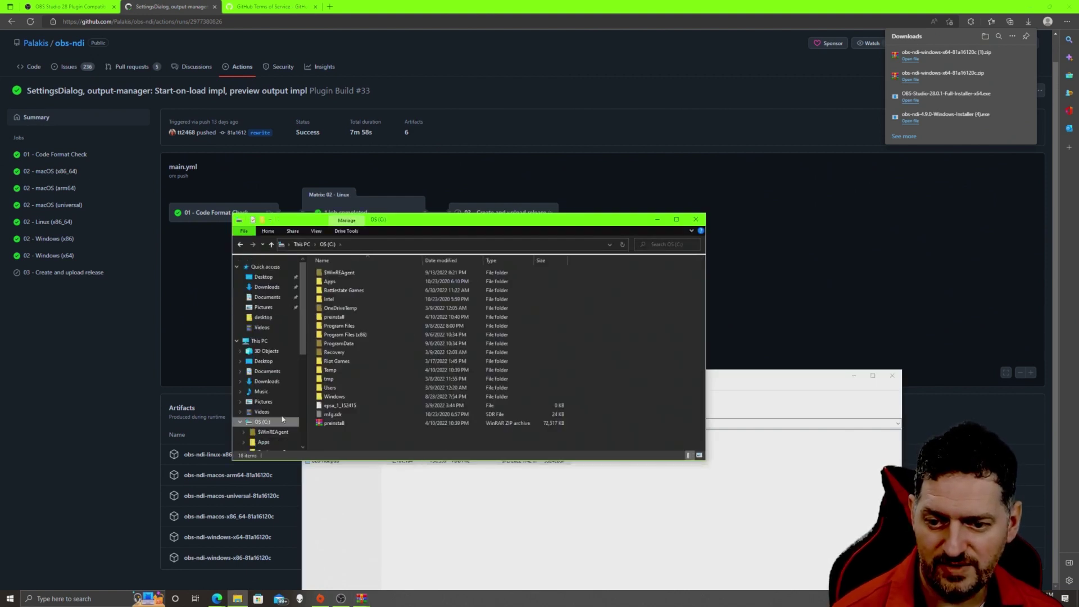
double_click(337, 328)
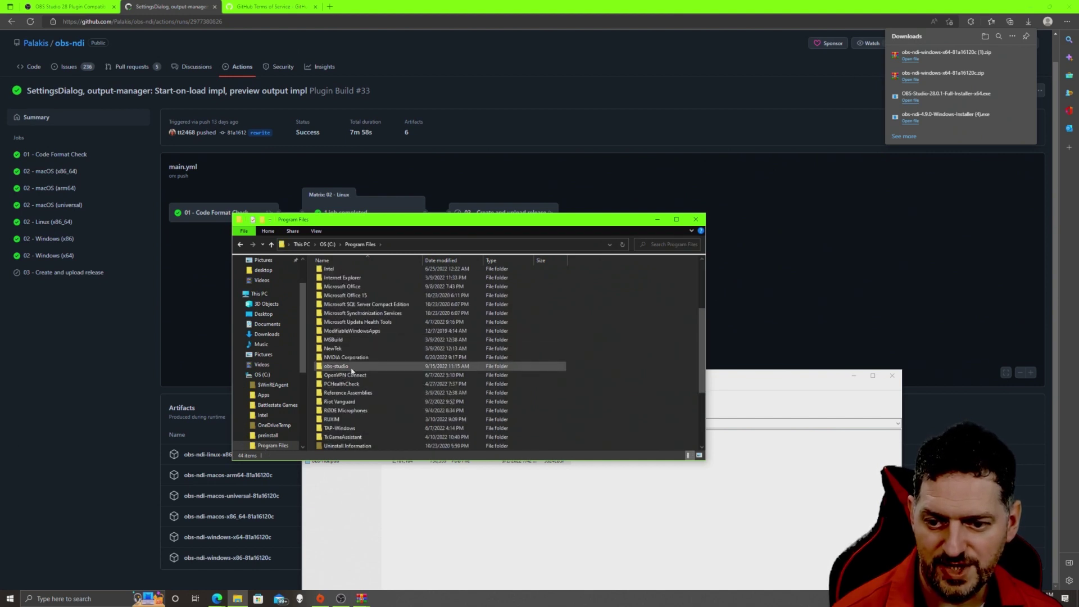
double_click(352, 366)
double_click(336, 290)
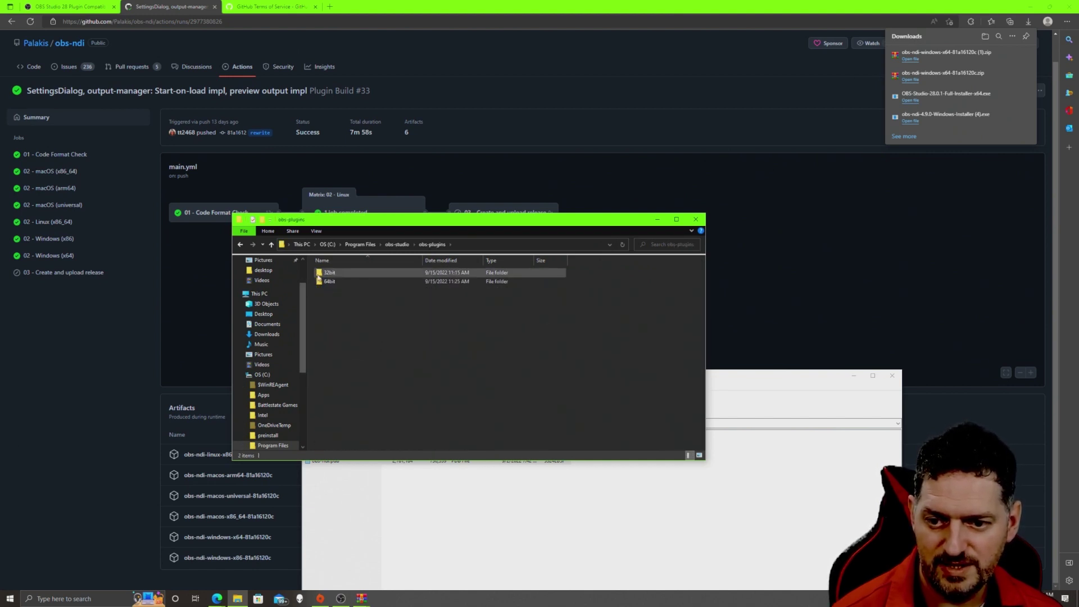
double_click(330, 281)
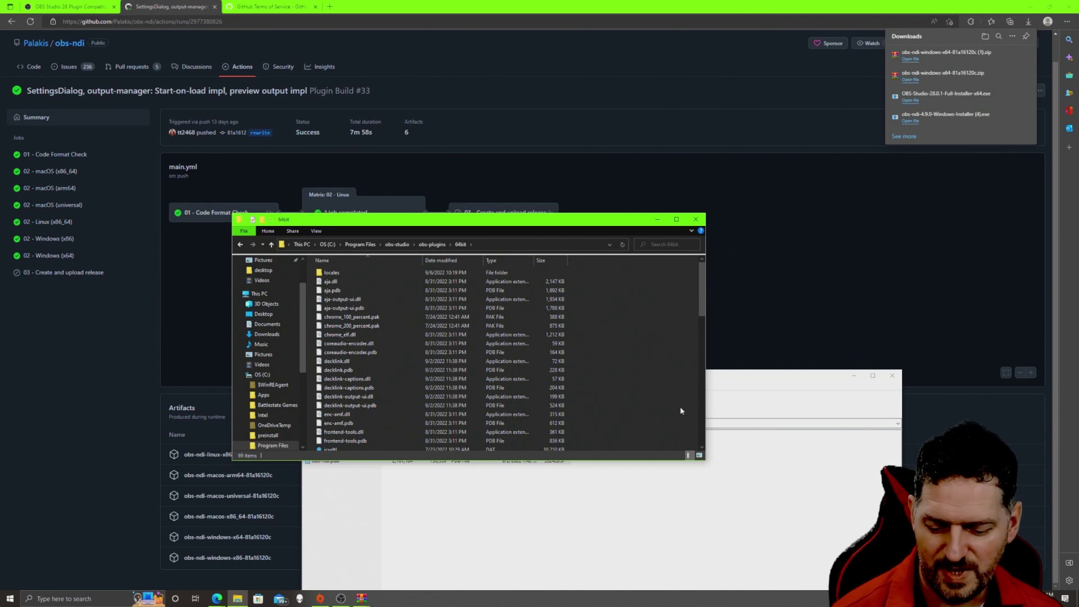
key("ctrl+v")
left_click(210, 260)
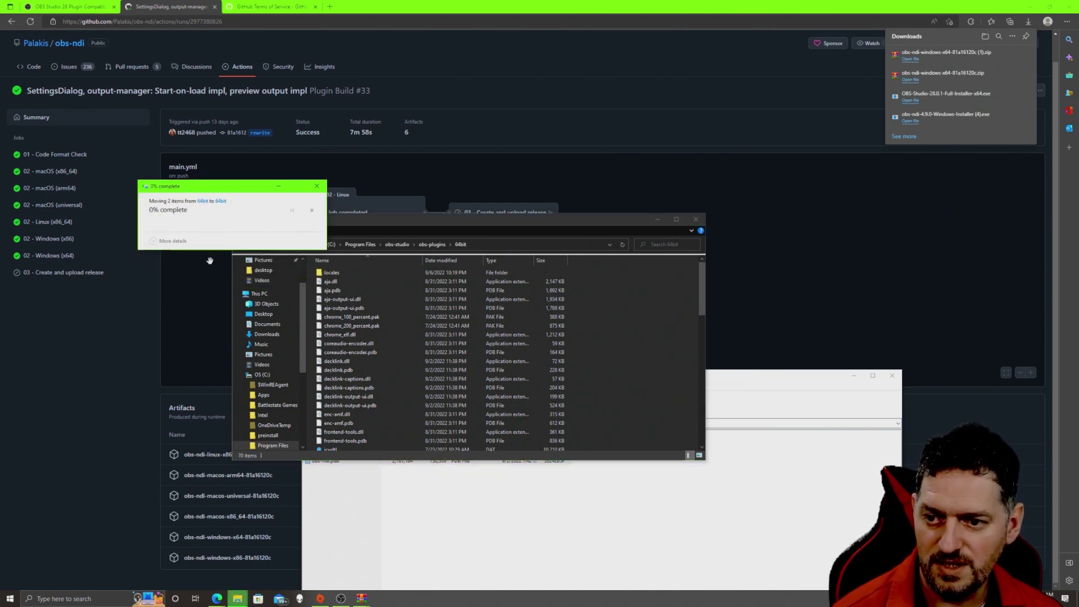
left_click(210, 258)
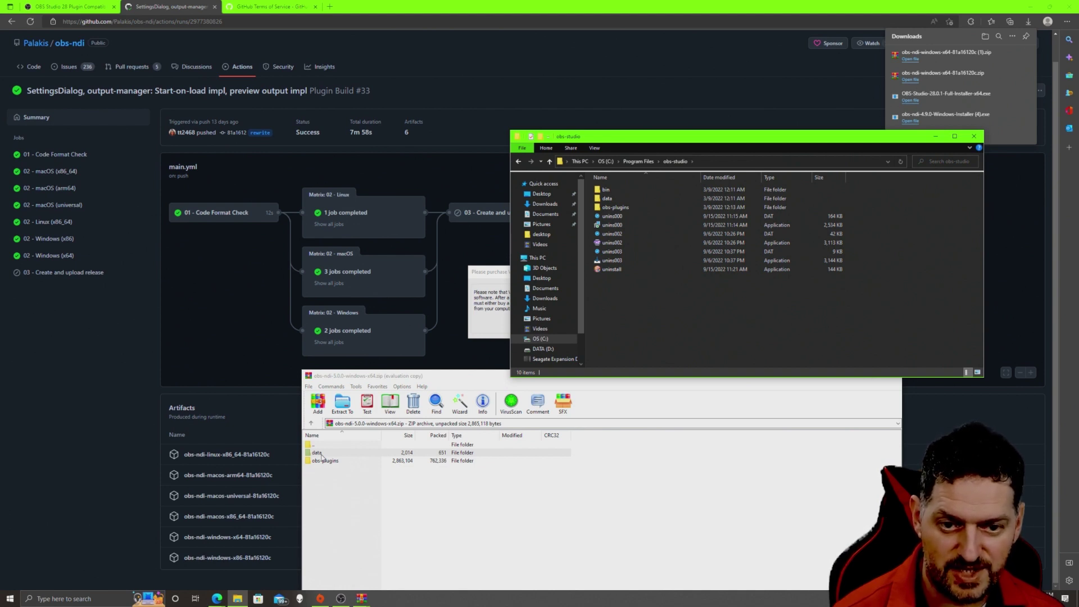
- Replace the old en-US language file in data\obs-plugins\obs-ndi\locale with the new one
left_click(616, 200)
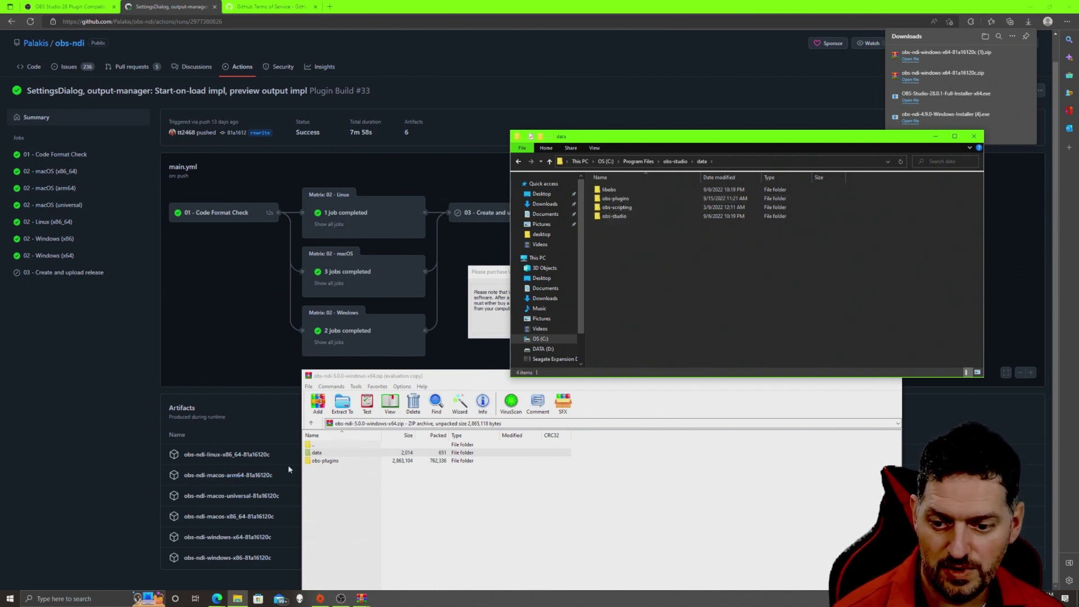
double_click(323, 453)
double_click(326, 453)
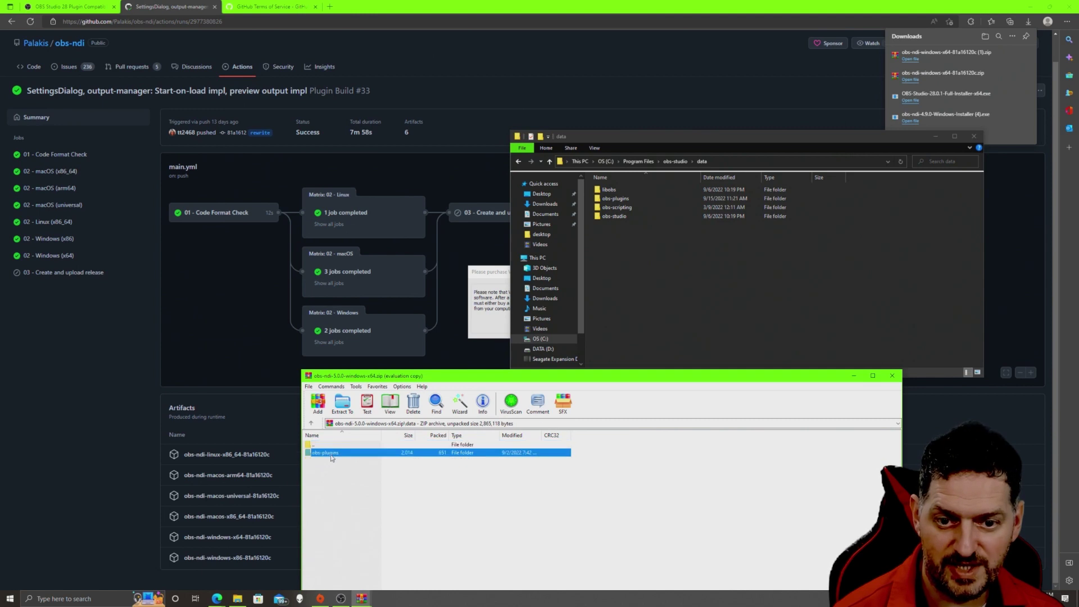
double_click(324, 453)
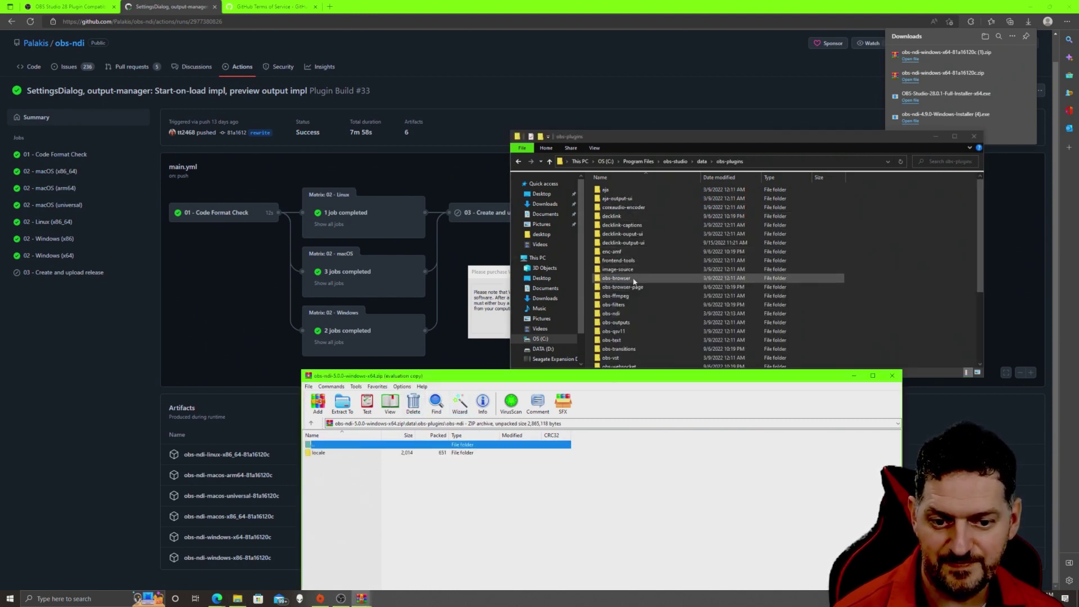
scroll(642, 272, "down", 3)
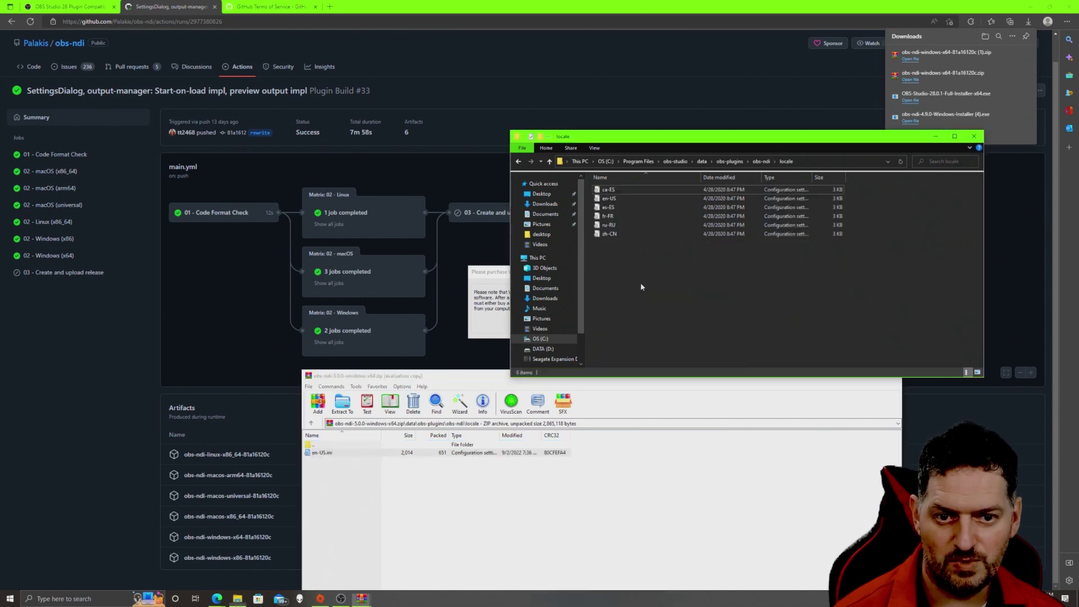
key("ctrl+v")
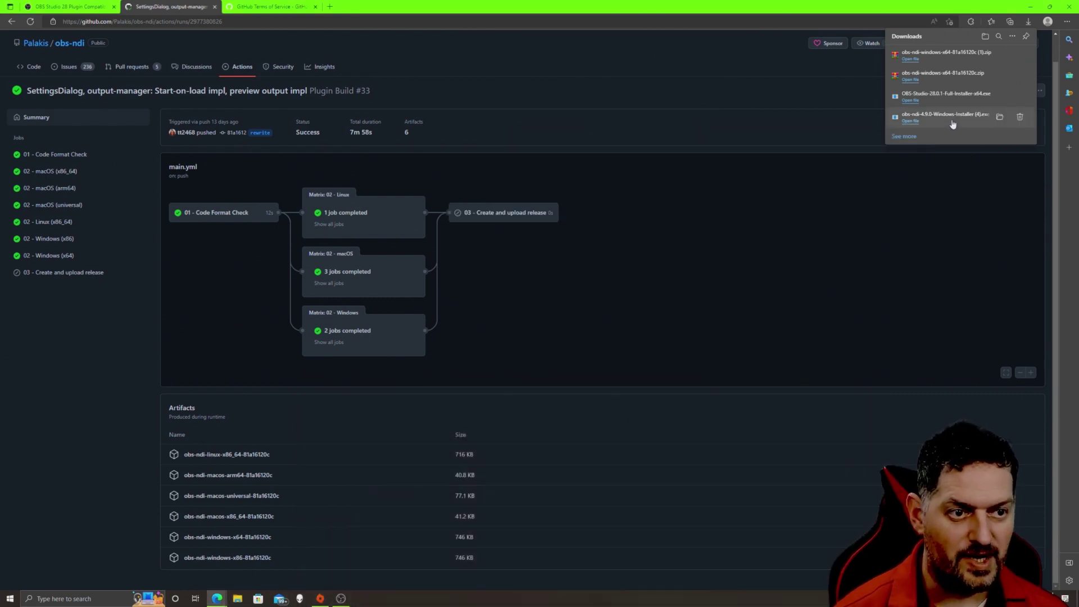
- Close Edge and OBS, then download and install NDI 5 Runtime, accepting its license agreement
left_click(1068, 7)
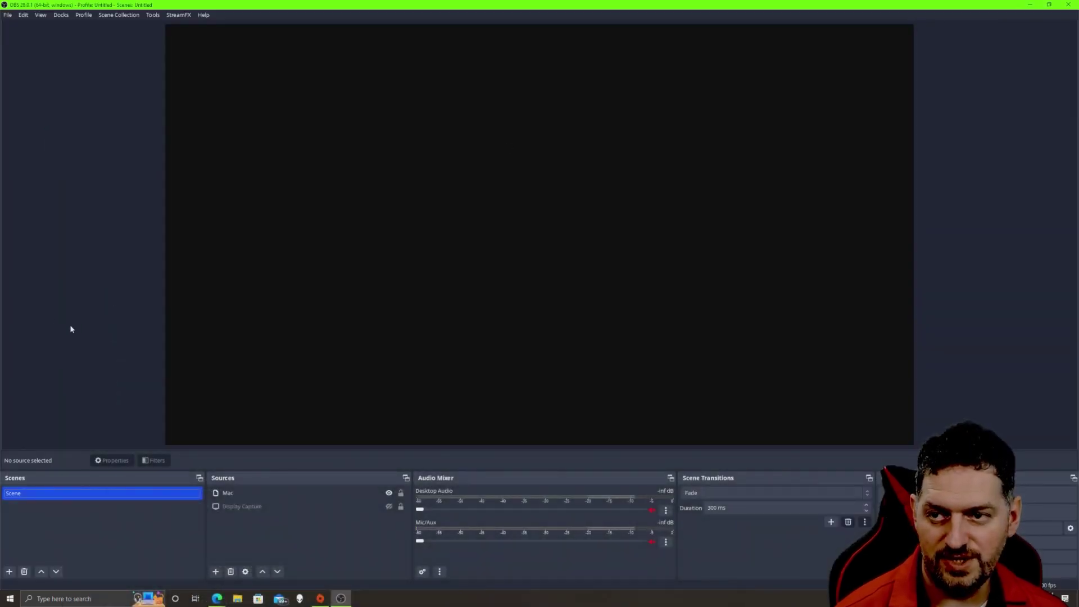
left_click(1068, 5)
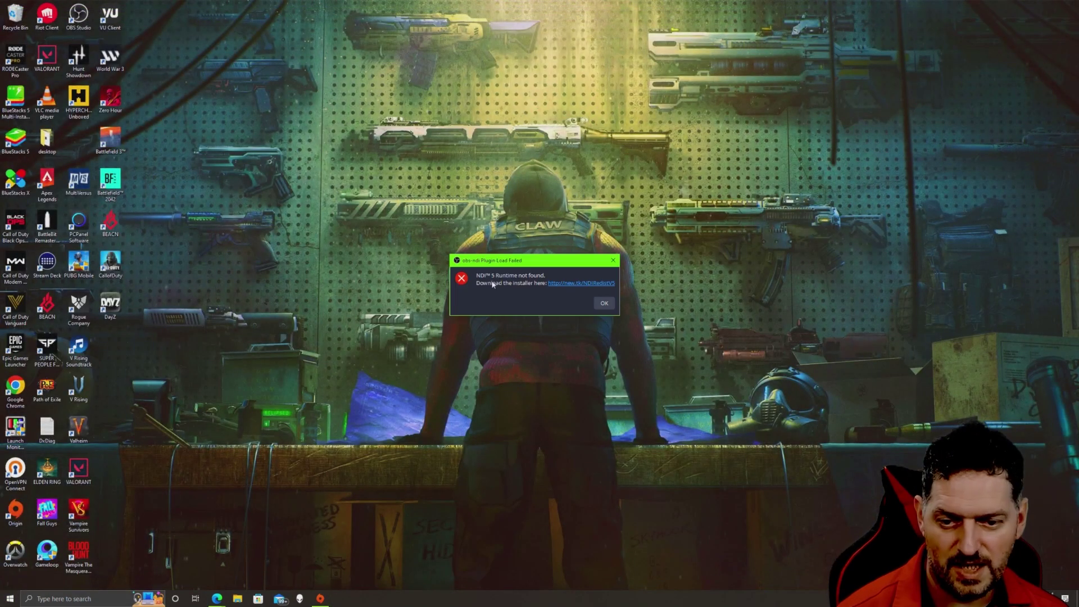
left_click(590, 286)
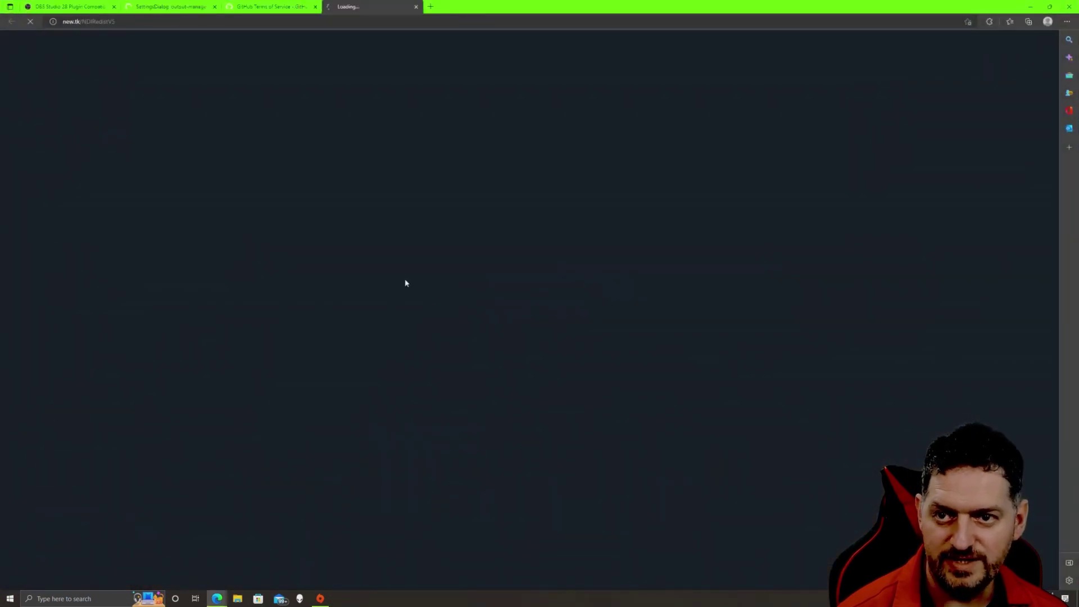
left_click(910, 59)
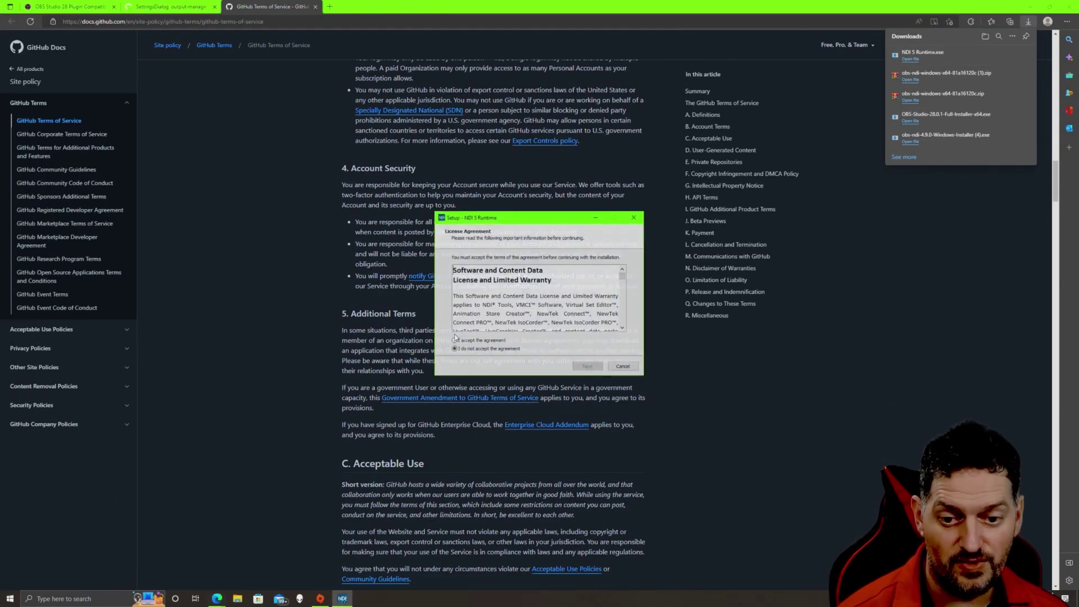
left_click(499, 341)
left_click(587, 367)
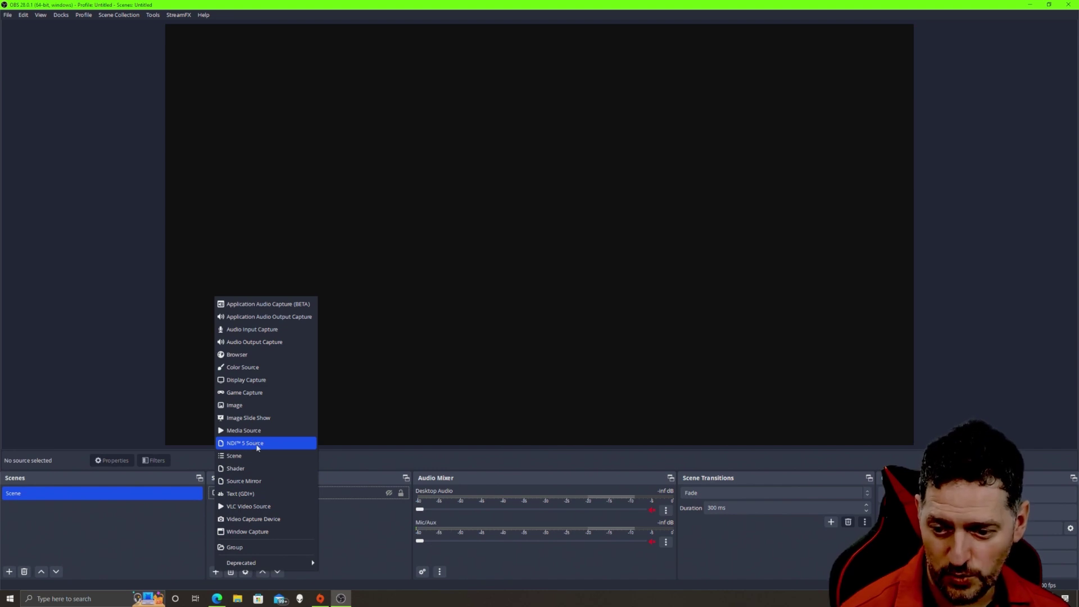
- Add an NDI™ 5 Source named 'mac' using the MacBook's NDI stream, stretched to fill the canvas
left_click(256, 444)
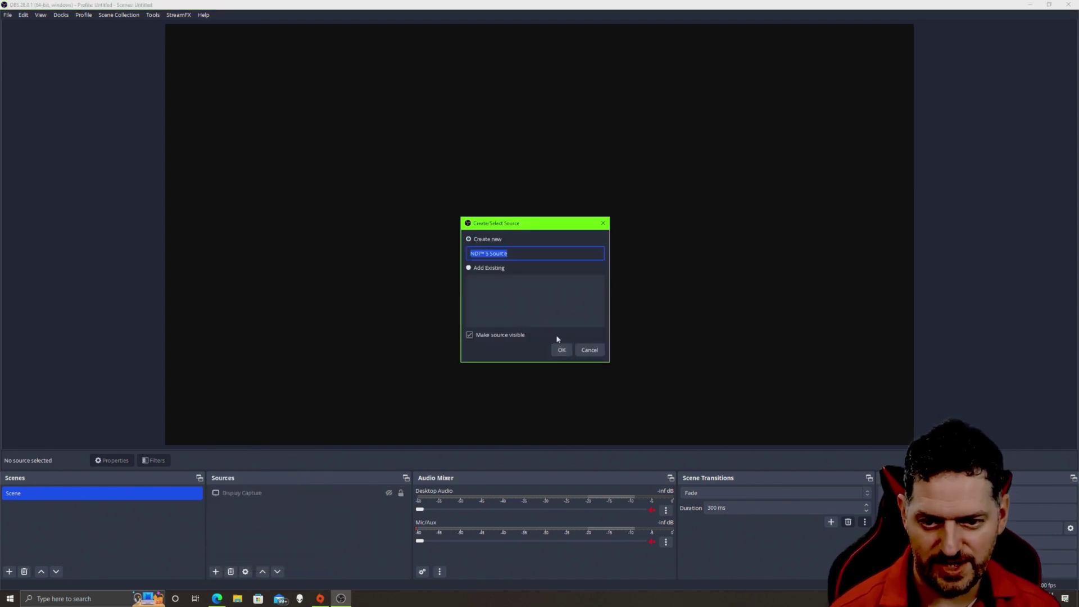
type("mac")
key("Return")
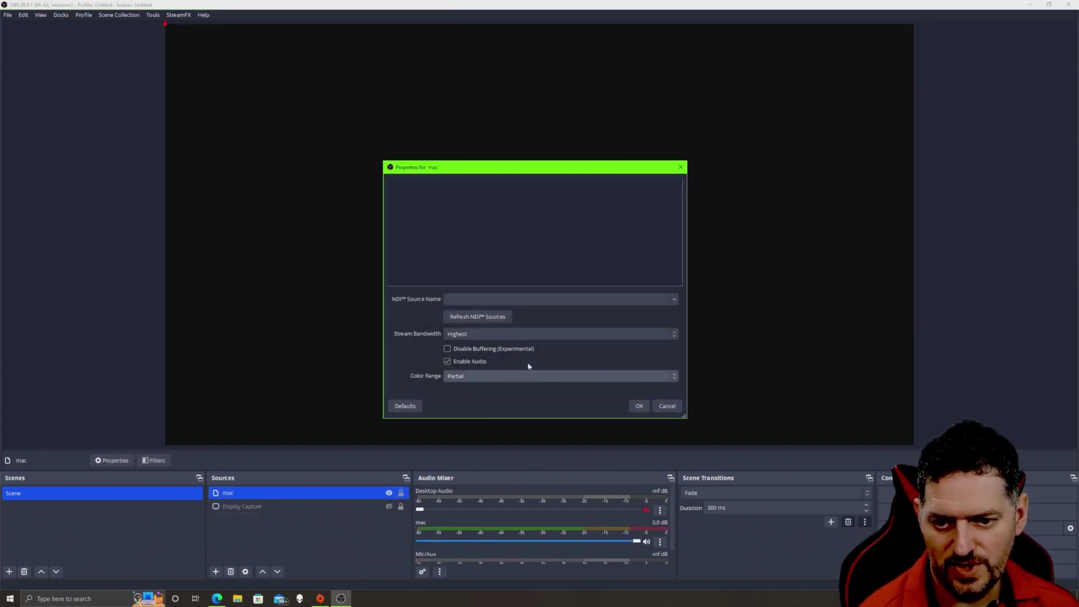
left_click(562, 299)
left_click(562, 309)
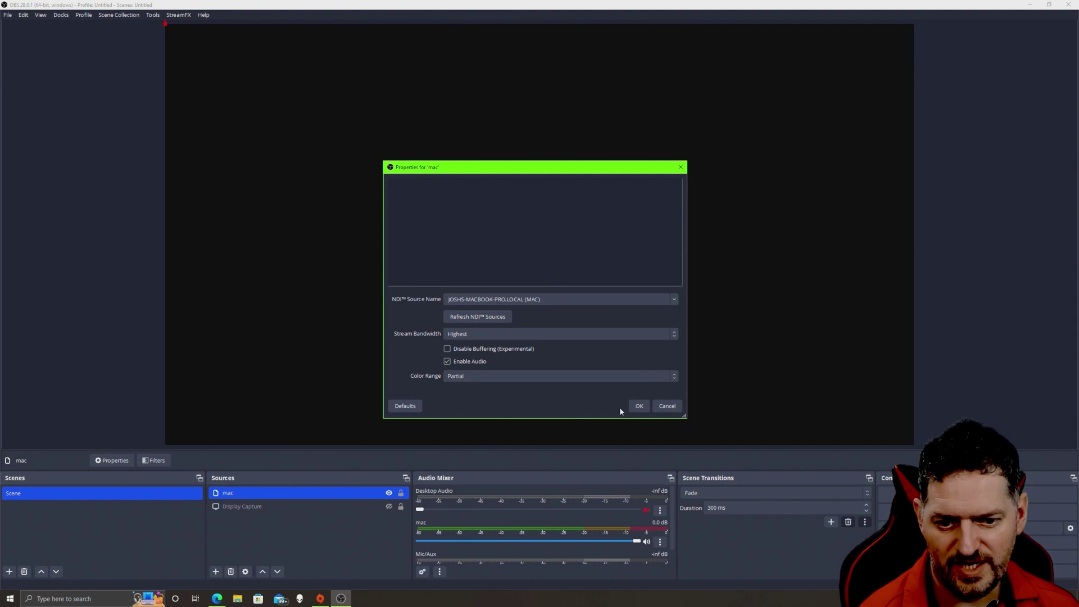
left_click(639, 406)
left_click_drag(893, 403, 911, 413)
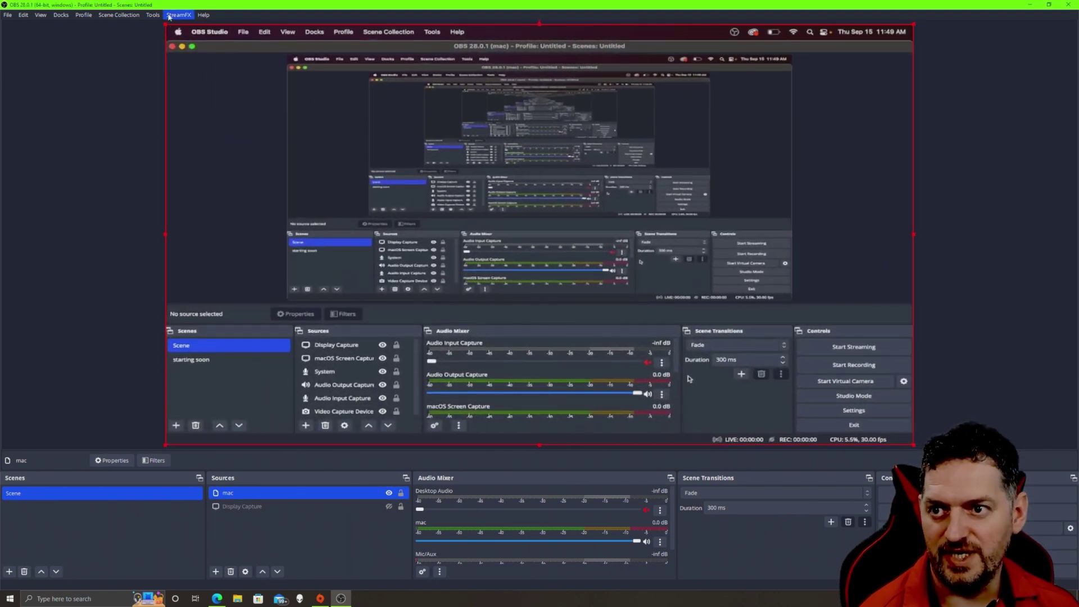
left_click(203, 14)
left_click(214, 123)
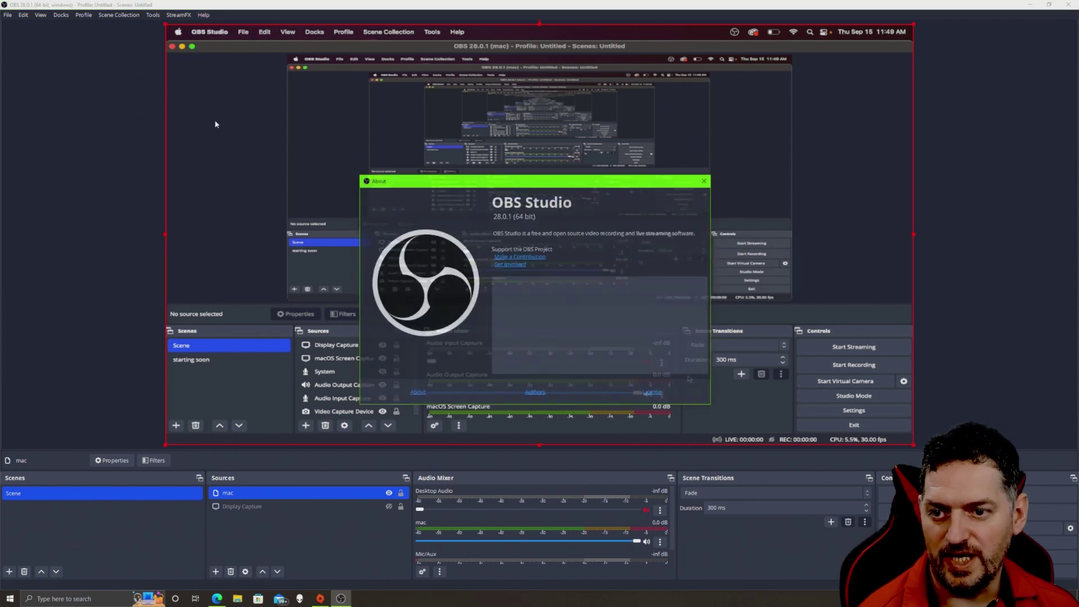
left_click(706, 179)
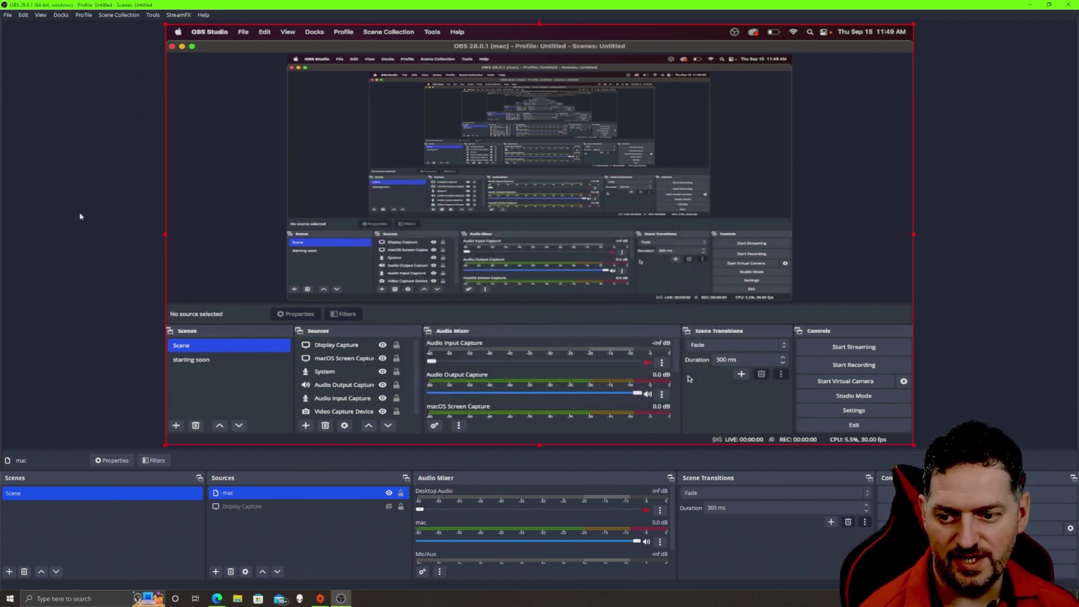